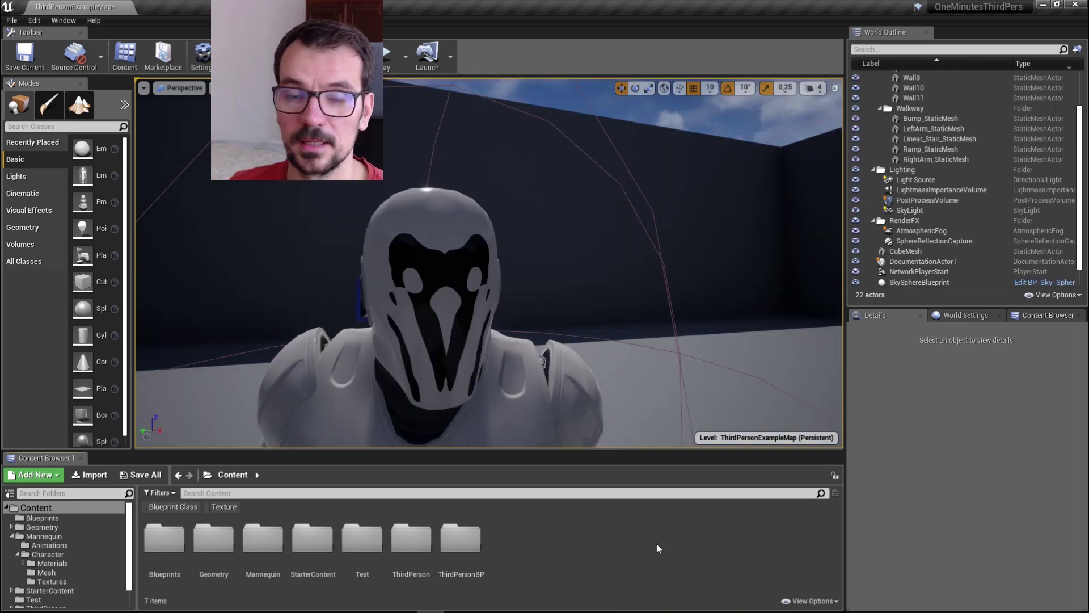
Open the M_UE4Man_Body material from the Mannequin/Character/Materials folder and locate the Rotator chain feeding the Texture Sample
double_click(263, 541)
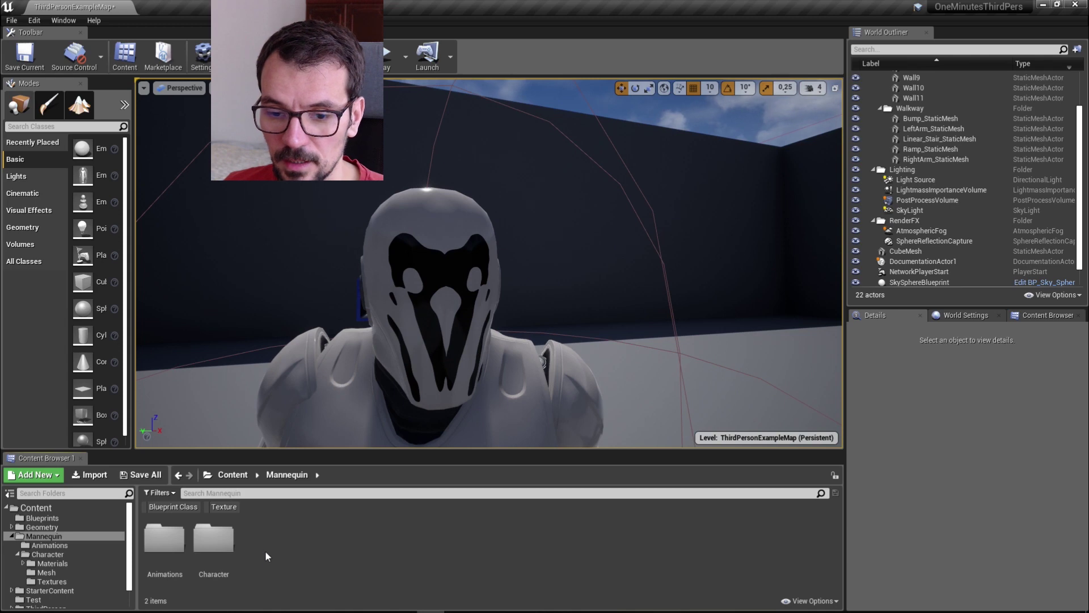
double_click(226, 553)
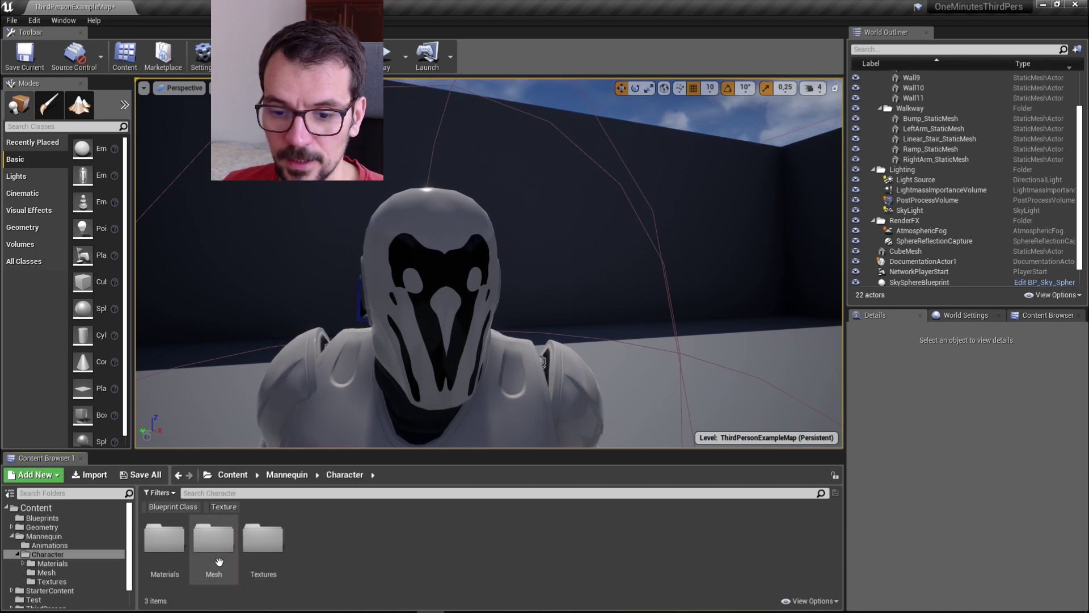
double_click(164, 538)
double_click(214, 539)
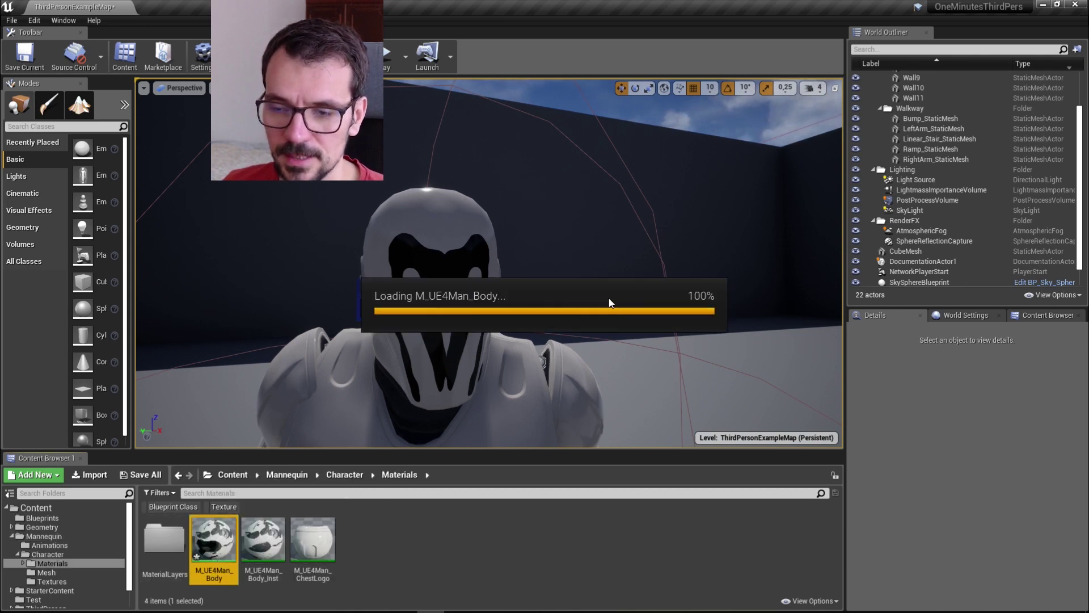
scroll(612, 297, "down", 12)
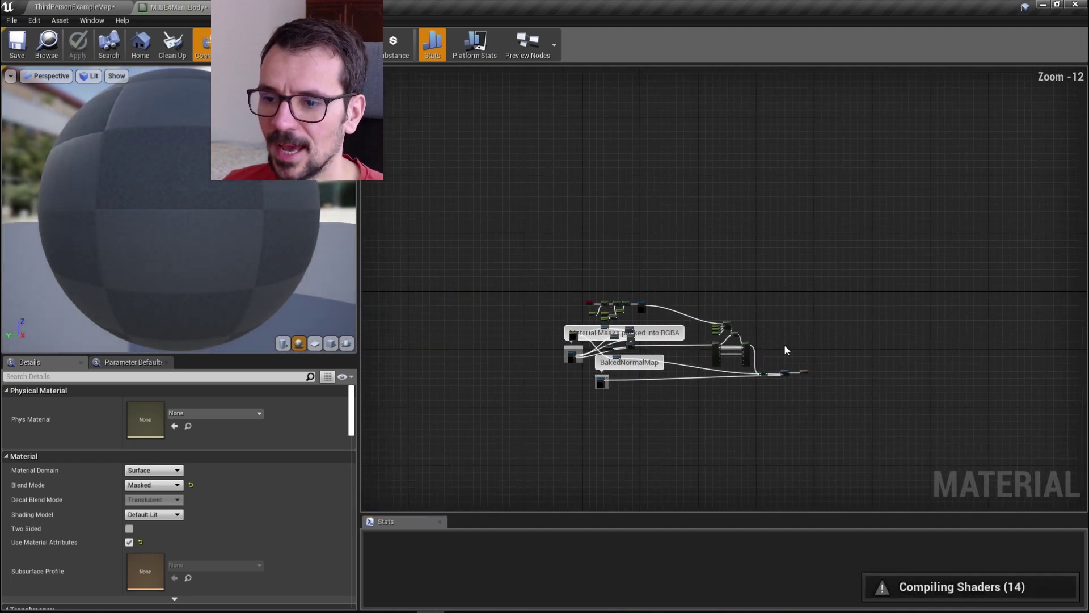
scroll(782, 347, "up", 8)
scroll(686, 301, "up", 4)
right_click_drag(680, 297, 810, 316)
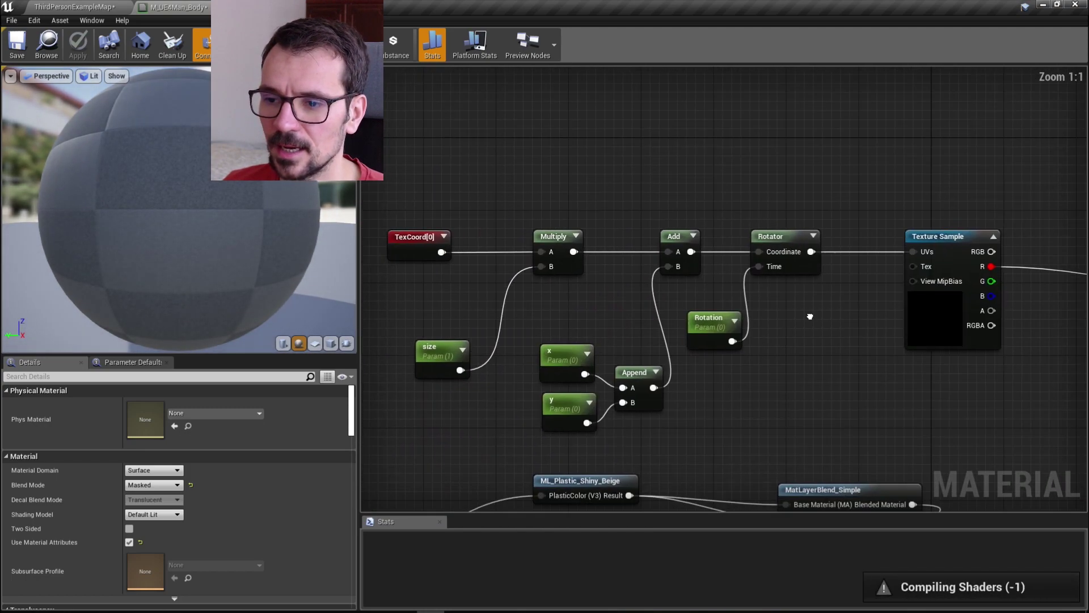
scroll(618, 256, "down", 4)
right_click_drag(901, 282, 773, 347)
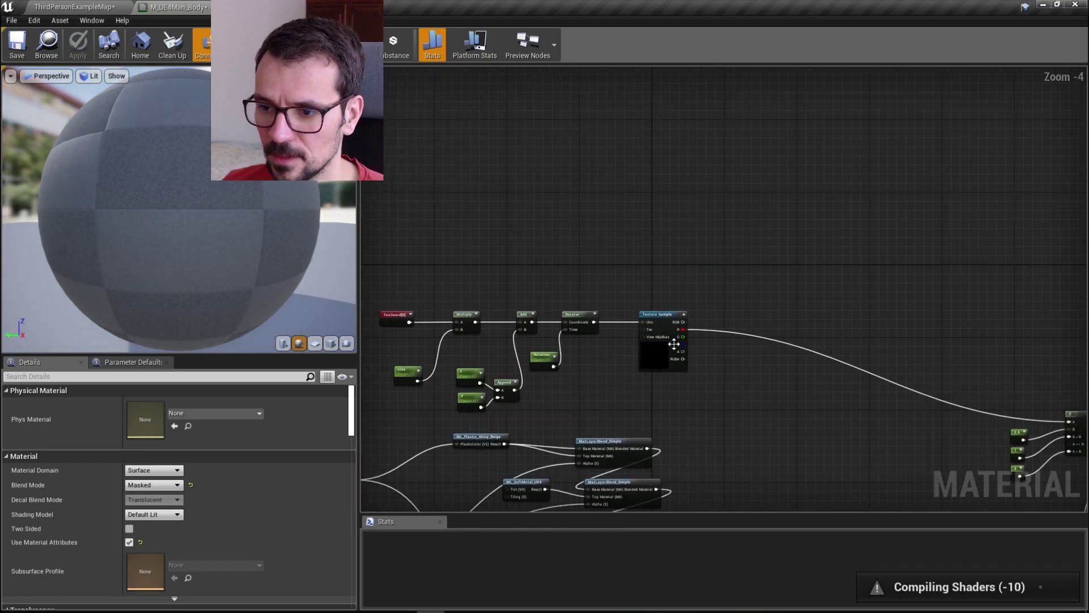
scroll(674, 345, "up", 2)
Add textures 2, 3 and 4 from the Mannequin/Character/Textures folder to the M_UE4Man_Body material graph as Texture Samples
left_click_drag(170, 7, 458, 90)
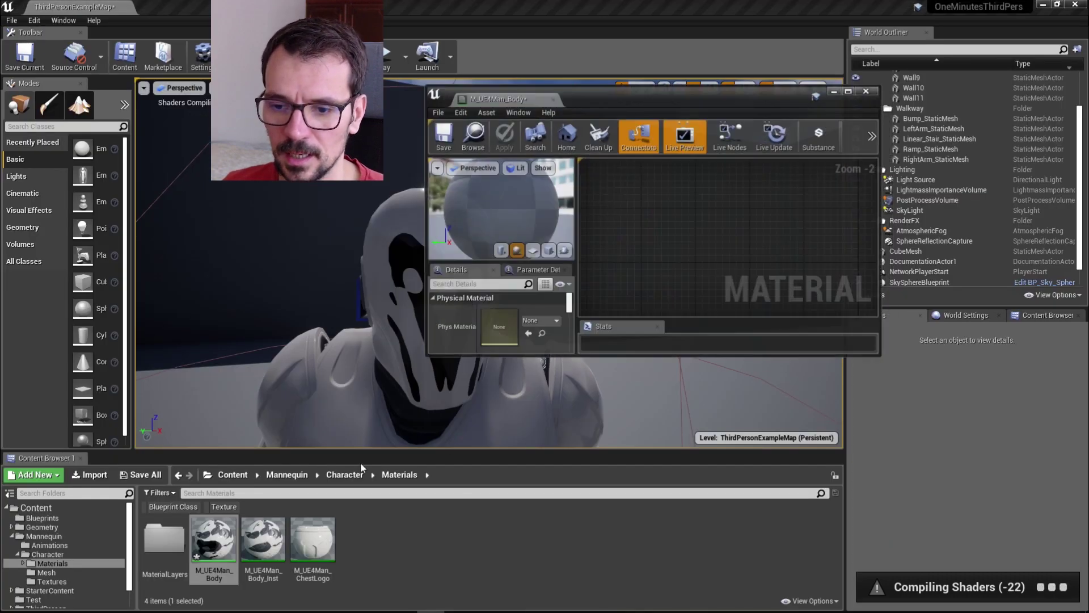
left_click(346, 474)
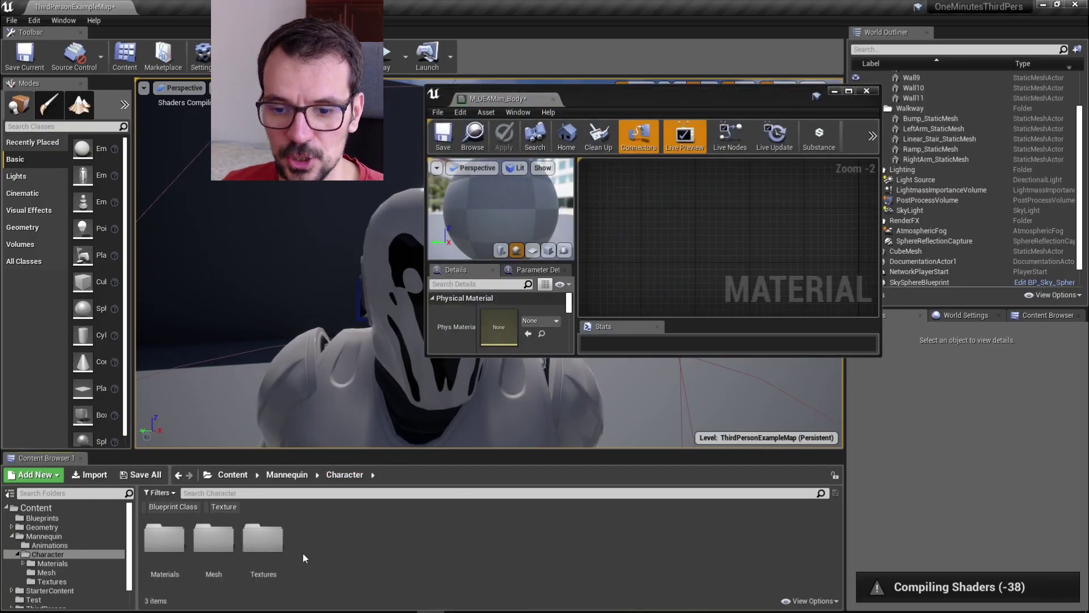
double_click(262, 541)
left_click(216, 574)
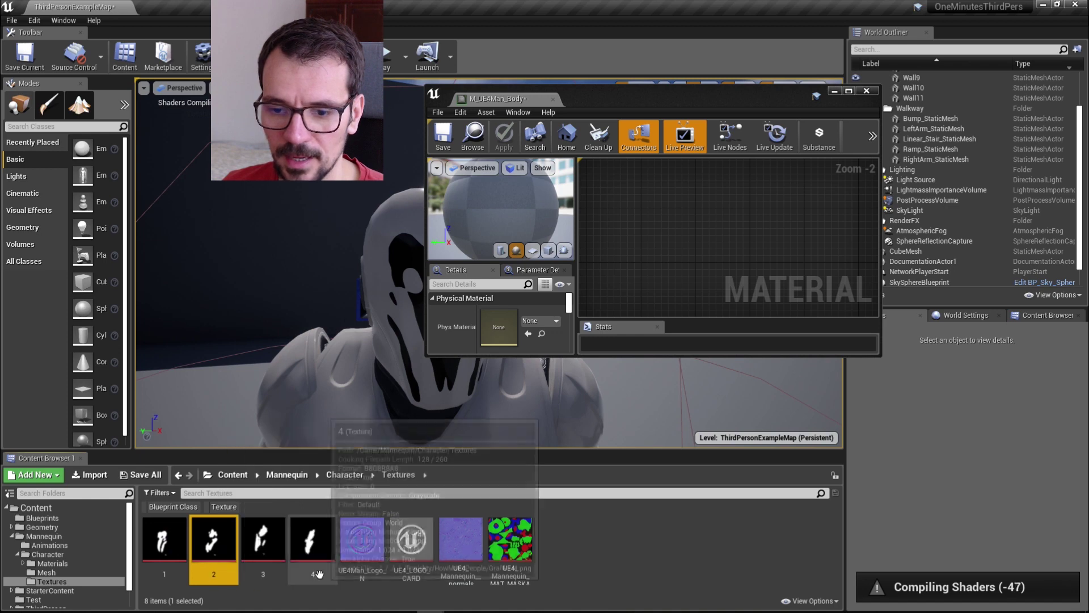
left_click(315, 573, "shift")
left_click_drag(262, 538, 782, 201)
left_click_drag(489, 99, 176, 7)
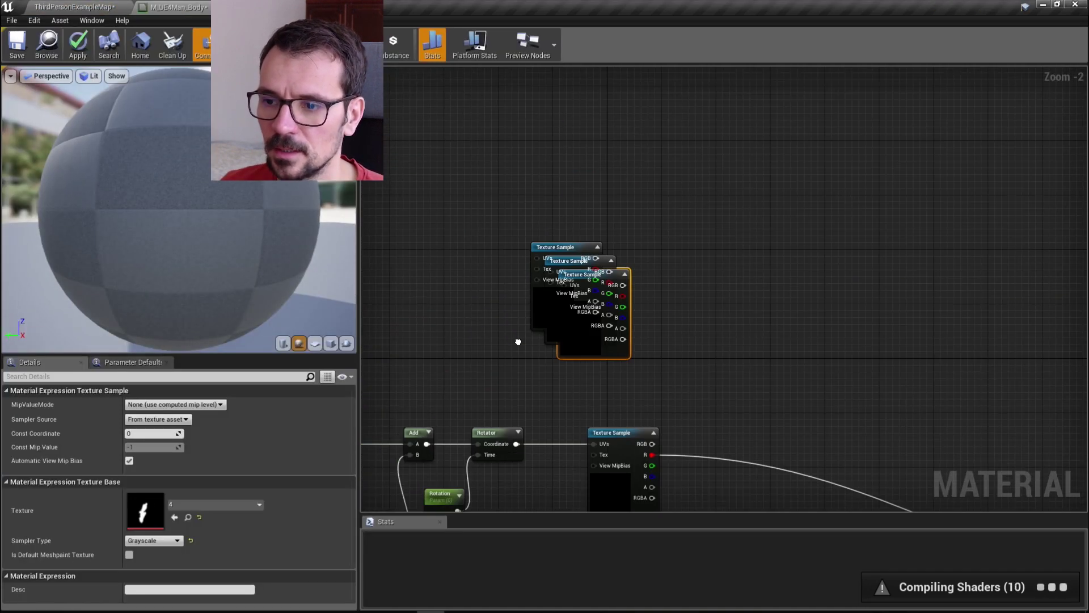
Spread the three new Texture Sample nodes into a vertical column above the existing Texture Sample
scroll(594, 246, "up", 1)
left_click_drag(576, 241, 611, 92)
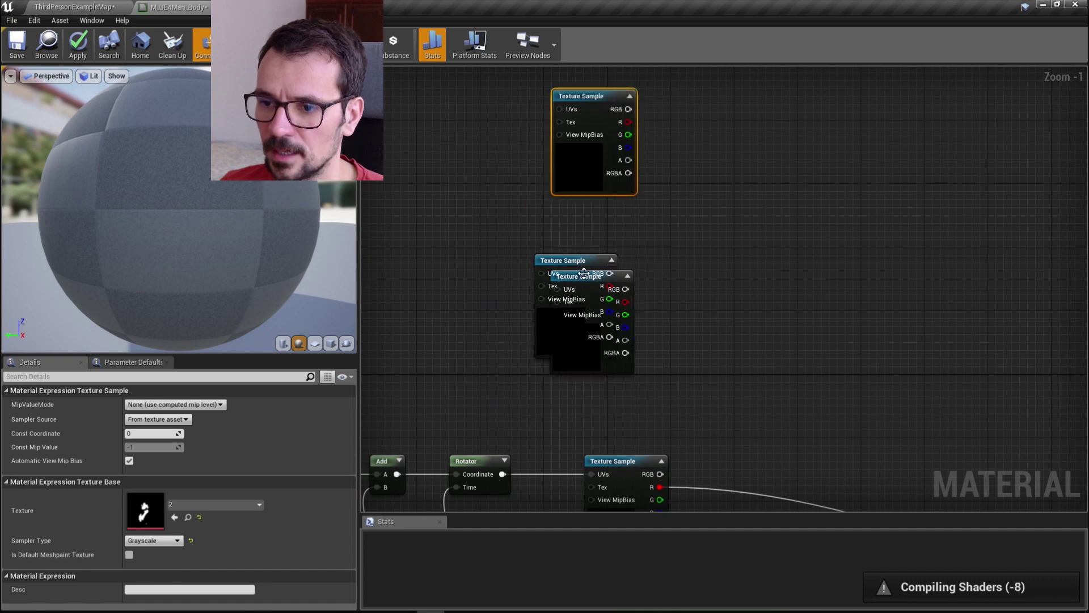
left_click_drag(587, 278, 590, 352)
left_click_drag(567, 264, 593, 217)
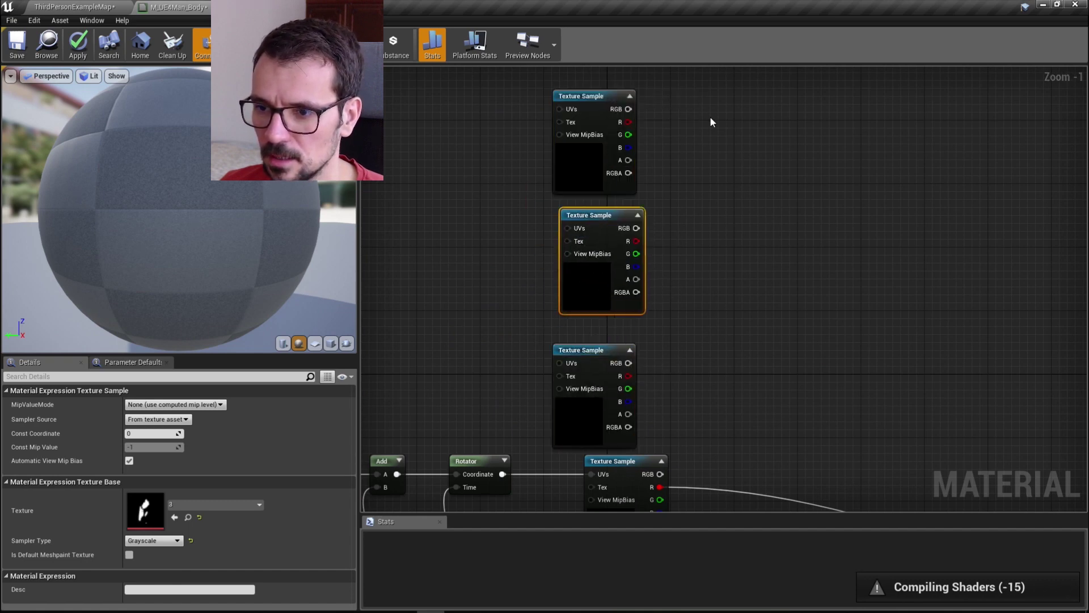
left_click_drag(711, 118, 609, 353)
right_click_drag(534, 340, 610, 311)
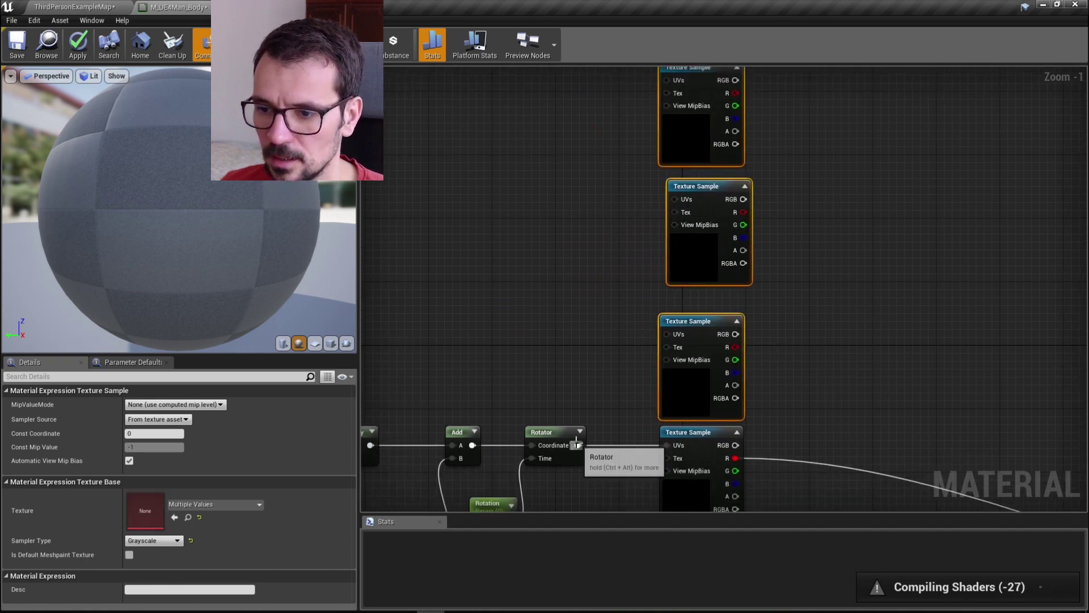
Connect the Rotator output to the UVs inputs of the three new Texture Samples
left_click_drag(577, 445, 667, 334)
right_click_drag(620, 371, 799, 253)
left_click_drag(439, 226, 786, 425)
right_click_drag(832, 291, 651, 442)
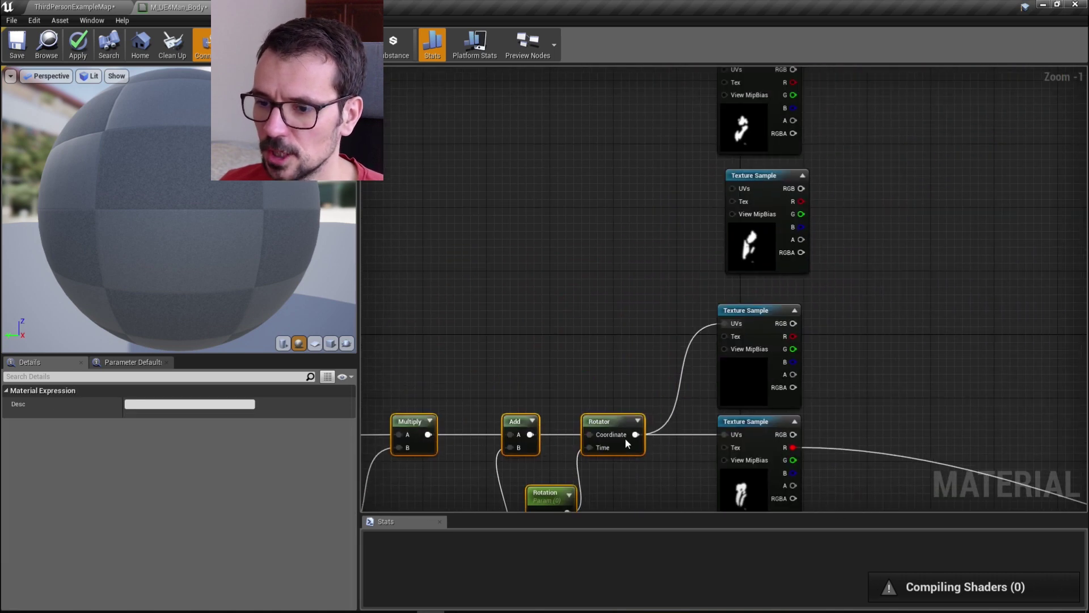
left_click_drag(636, 434, 725, 201)
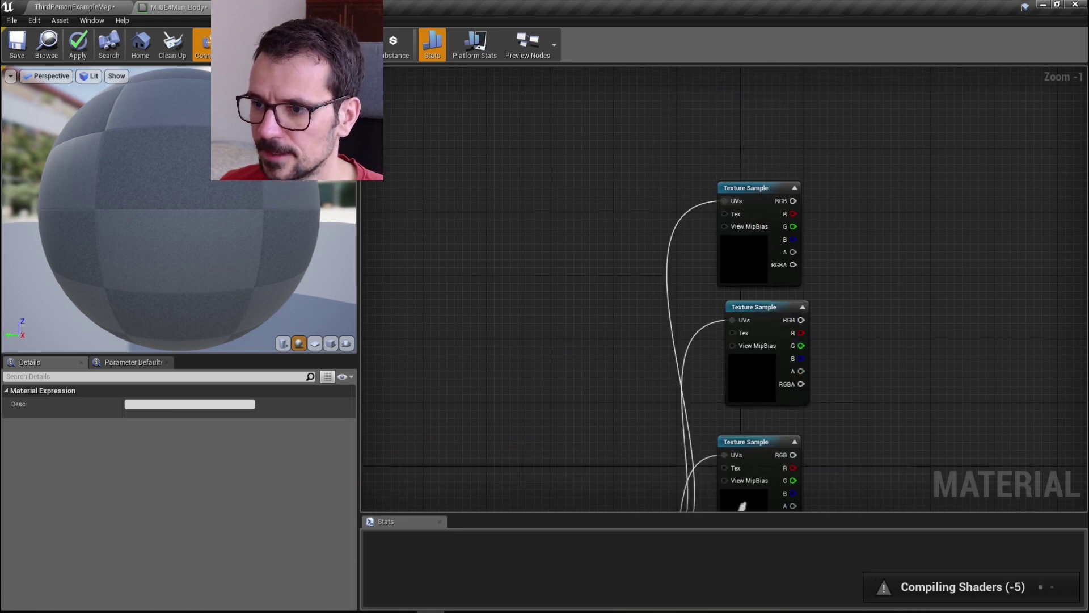
Add a Lerp node and connect the R outputs of textures 2 and 3 to its A and B inputs
right_click_drag(897, 290, 695, 253)
left_click(705, 239)
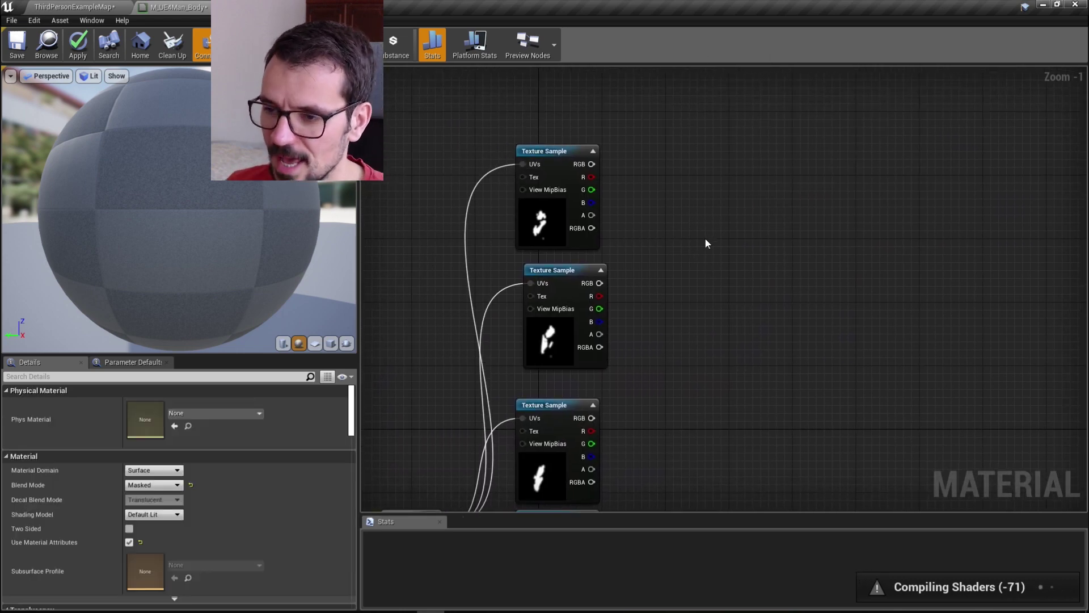
left_click(702, 241)
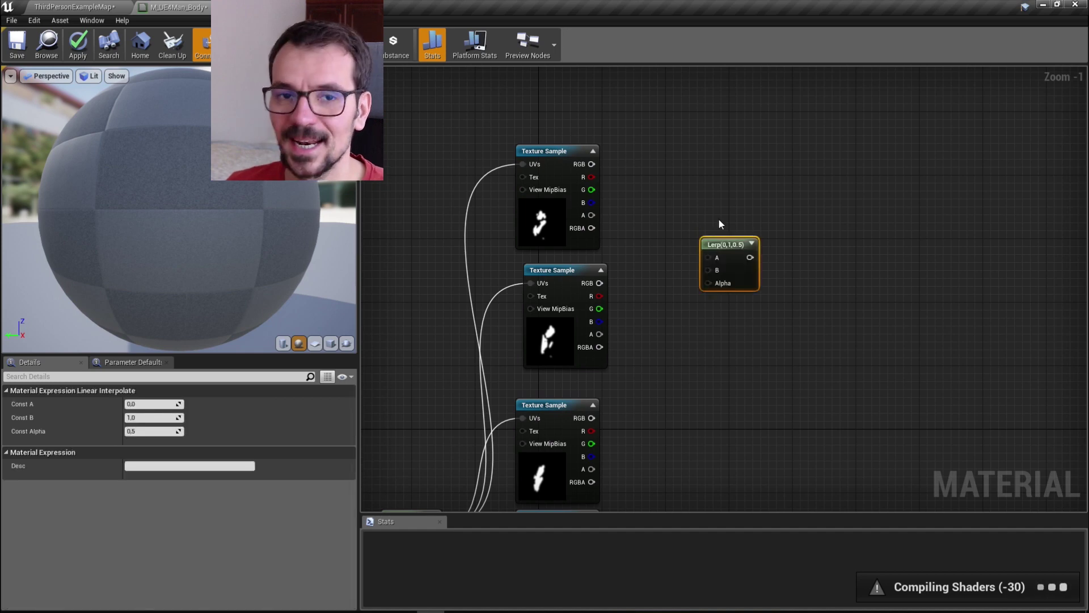
scroll(719, 229, "up", 1)
left_click_drag(572, 154, 706, 261)
left_click_drag(582, 306, 707, 277)
Add a second Lerp fed by texture 4's R in A and the original sample's R in B, breaking the latter's old link
left_click_drag(816, 205, 712, 321)
key("ctrl+w")
right_click_drag(681, 434, 678, 197)
left_click_drag(712, 175, 712, 211)
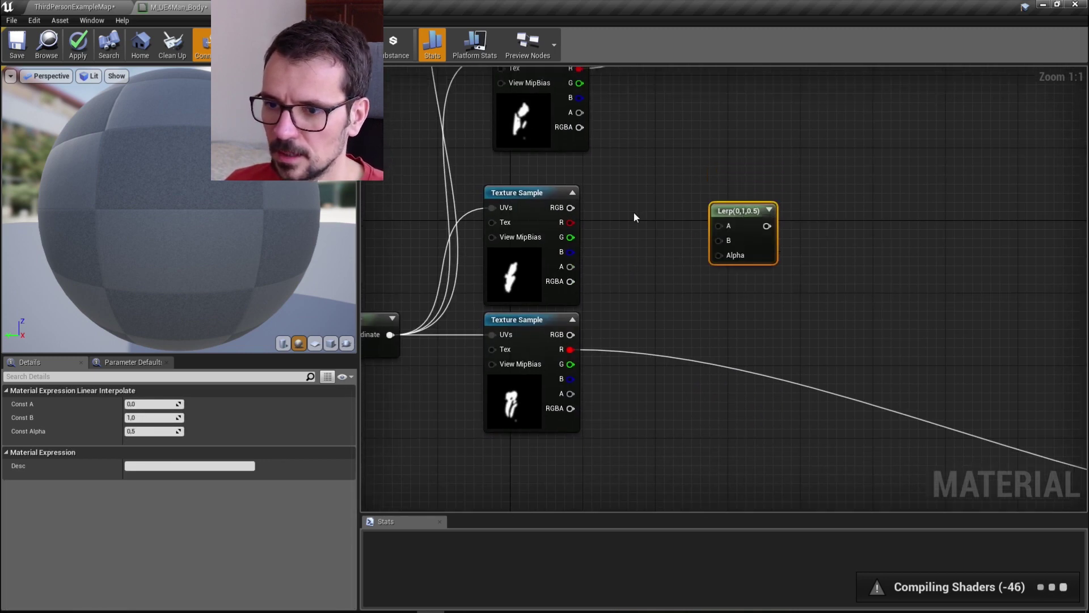
left_click_drag(570, 222, 720, 225)
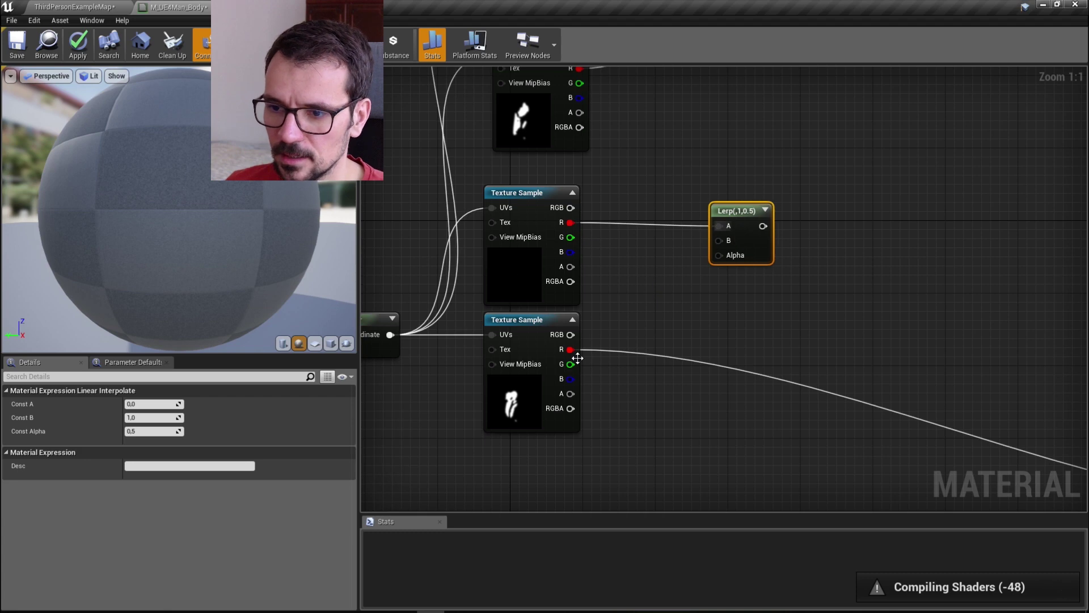
left_click(572, 350, "alt")
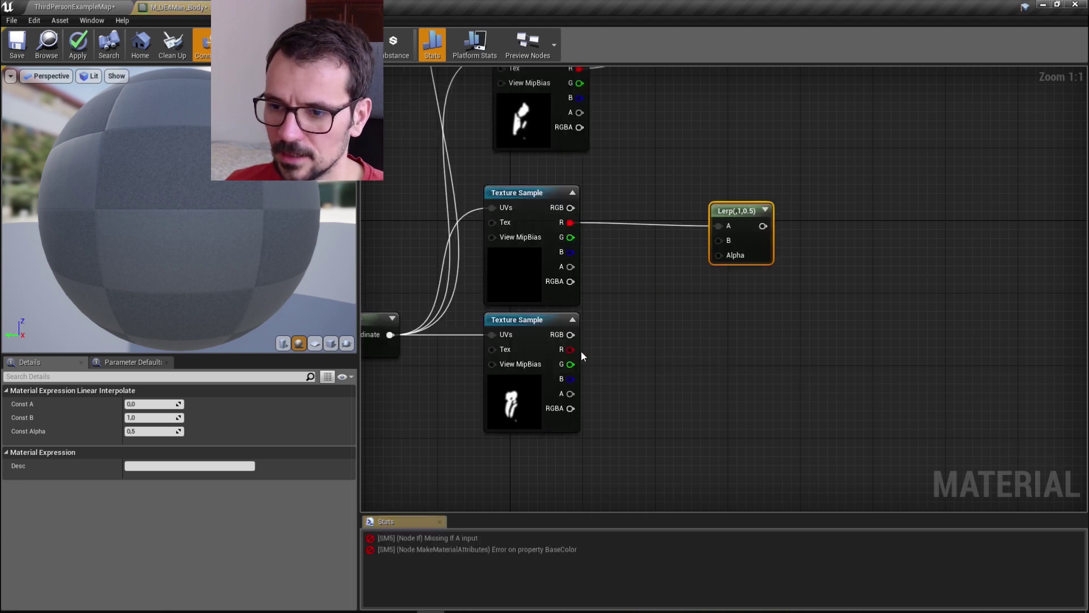
left_click_drag(570, 350, 719, 240)
Add a third Lerp and connect the upper Lerp's output to A and the lower Lerp's output to B
scroll(648, 292, "down", 3)
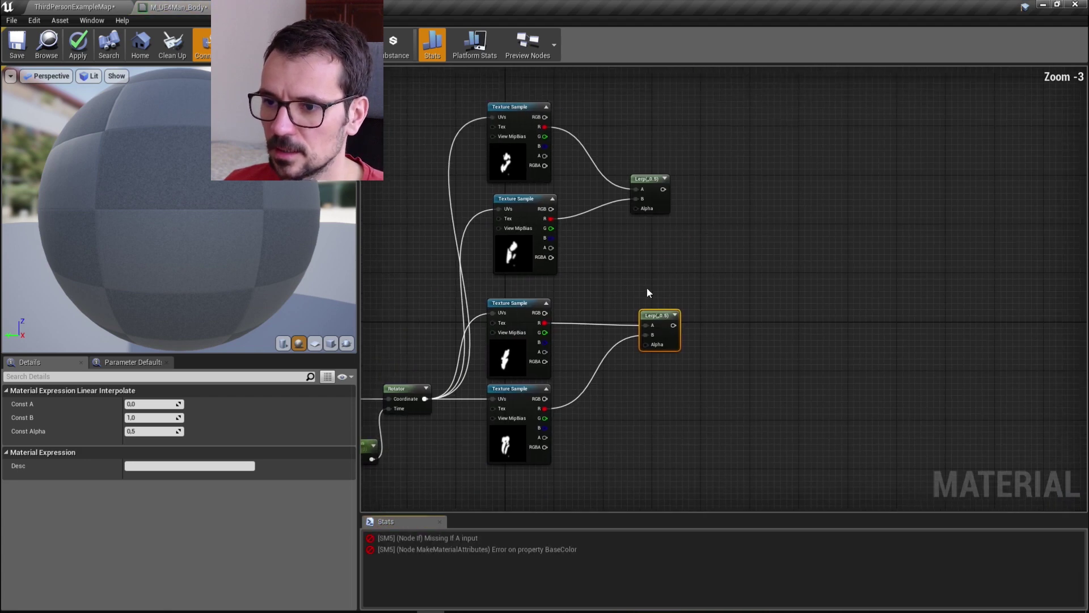
left_click(739, 223)
scroll(731, 220, "up", 3)
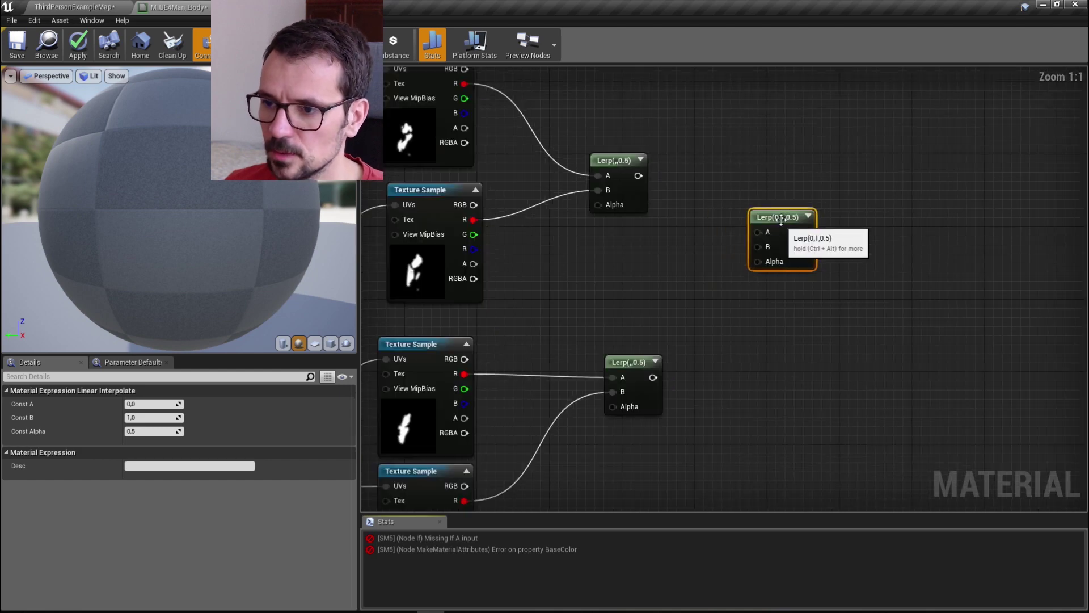
left_click_drag(638, 175, 777, 269)
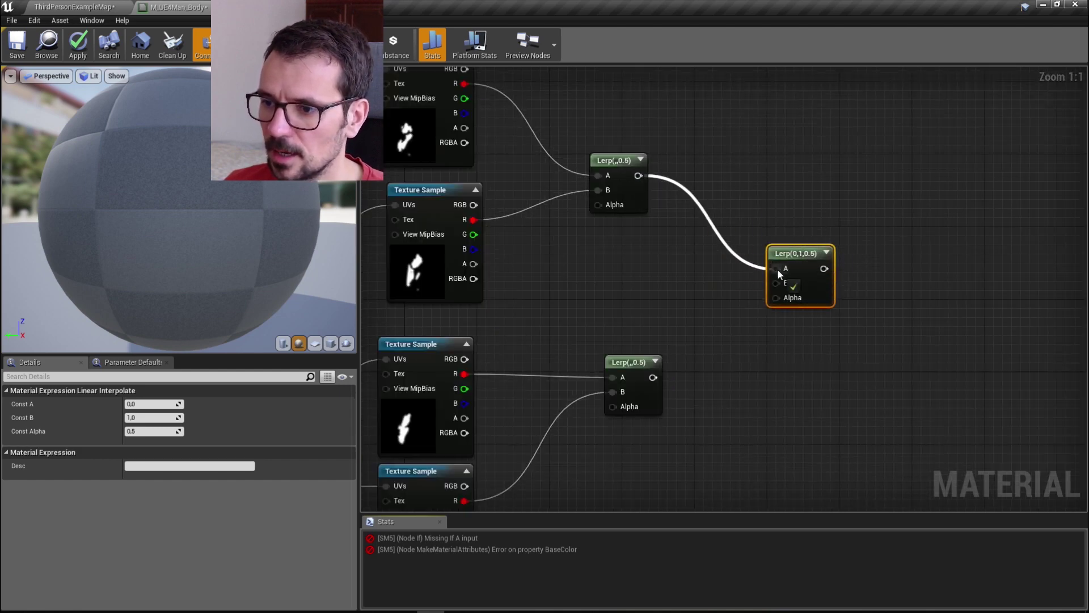
left_click_drag(653, 377, 776, 283)
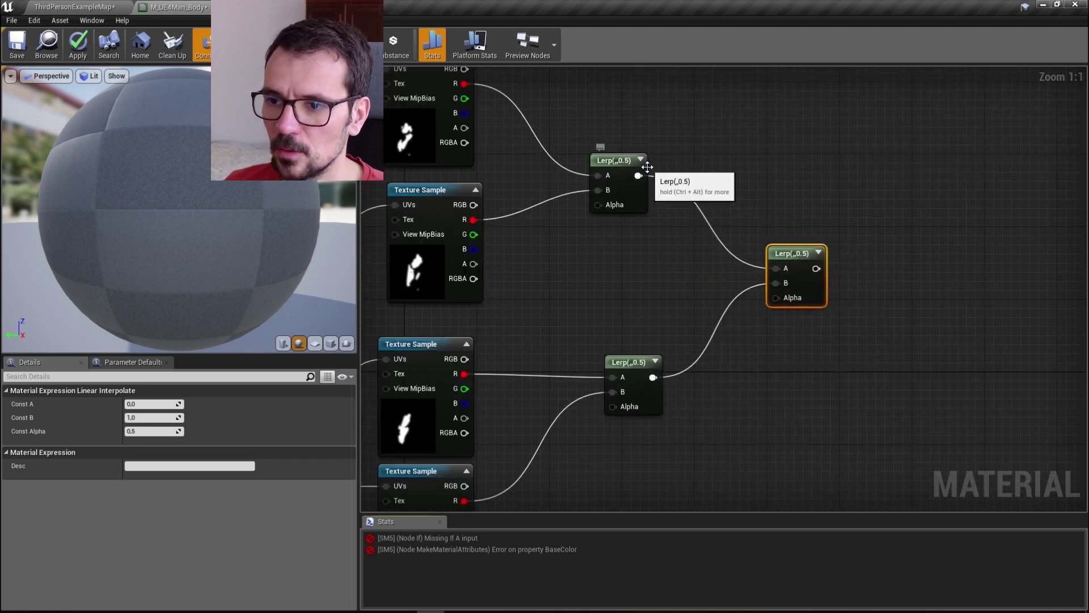
Show the preview on the Lerp blending textures 2 and 3 and compare it with its two source Texture Samples
left_click(640, 160)
right_click_drag(661, 146, 785, 243)
left_click(766, 269)
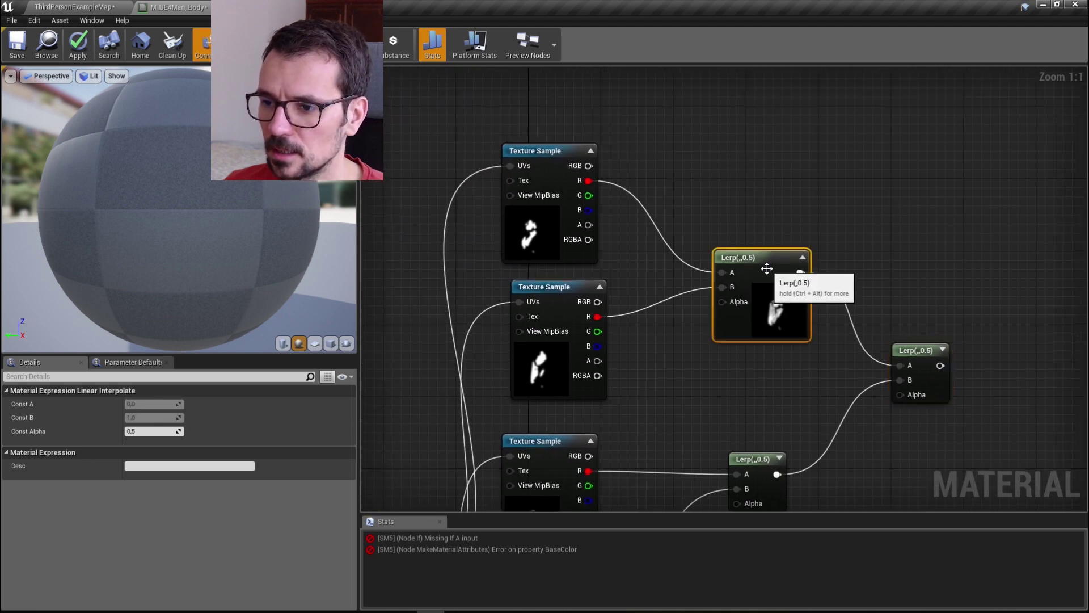
right_click_drag(767, 268, 721, 250)
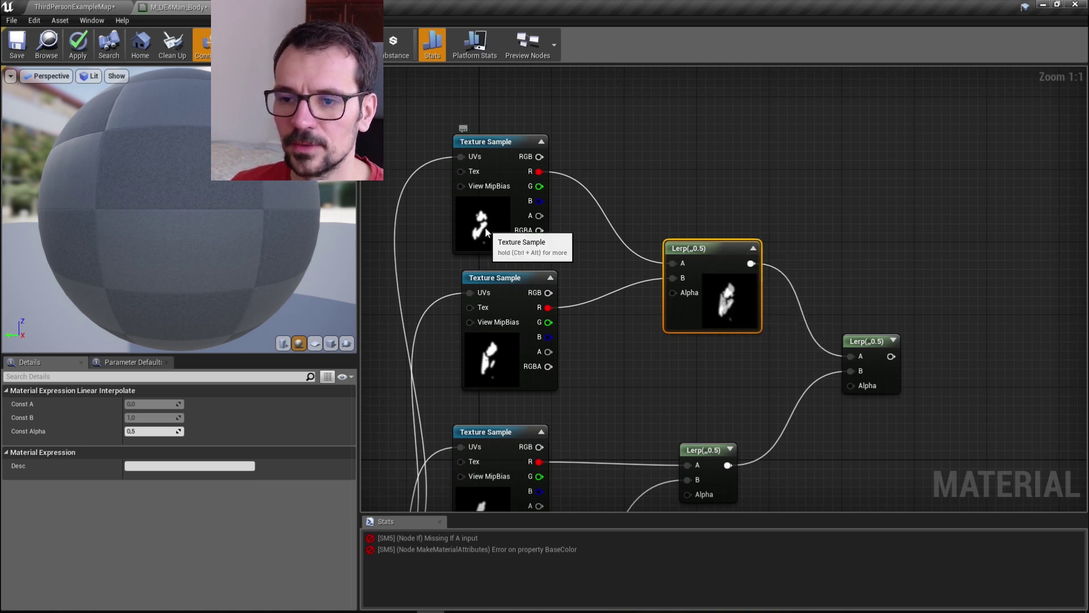
left_click(485, 231)
left_click(488, 358)
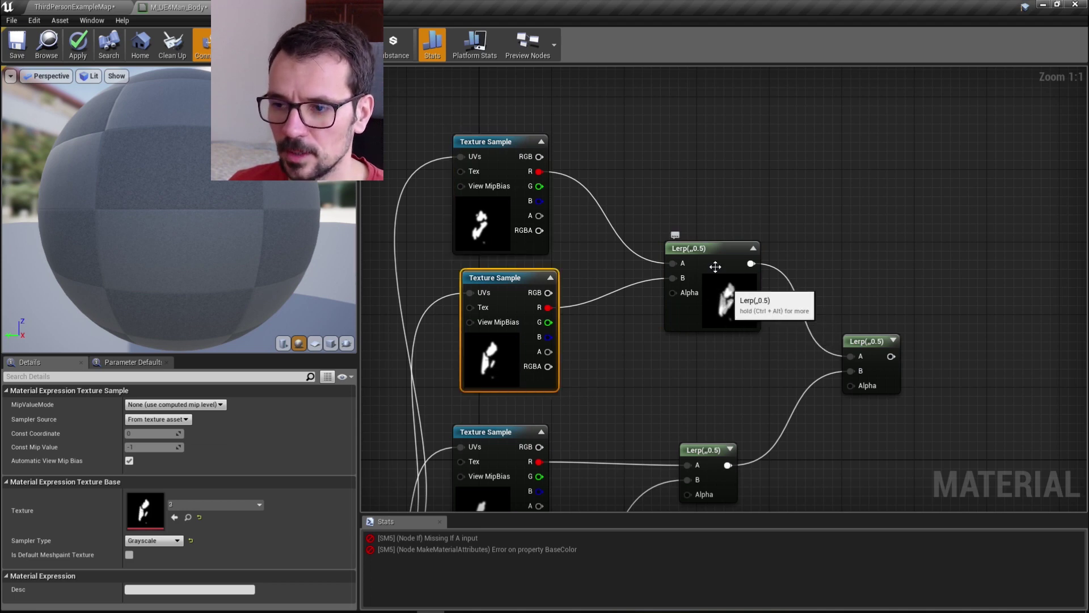
left_click(490, 211)
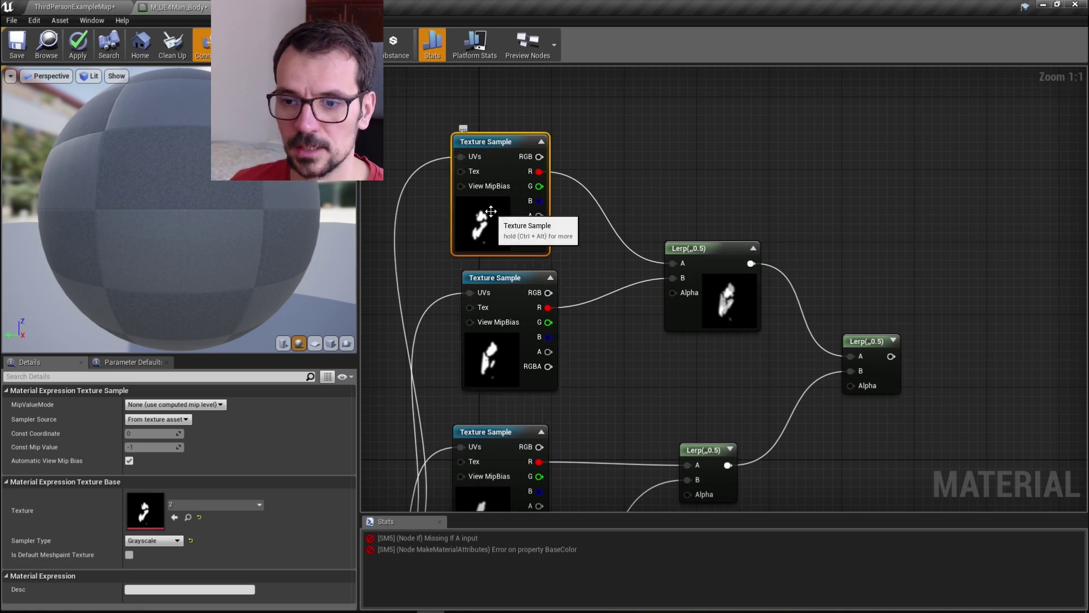
left_click(708, 249)
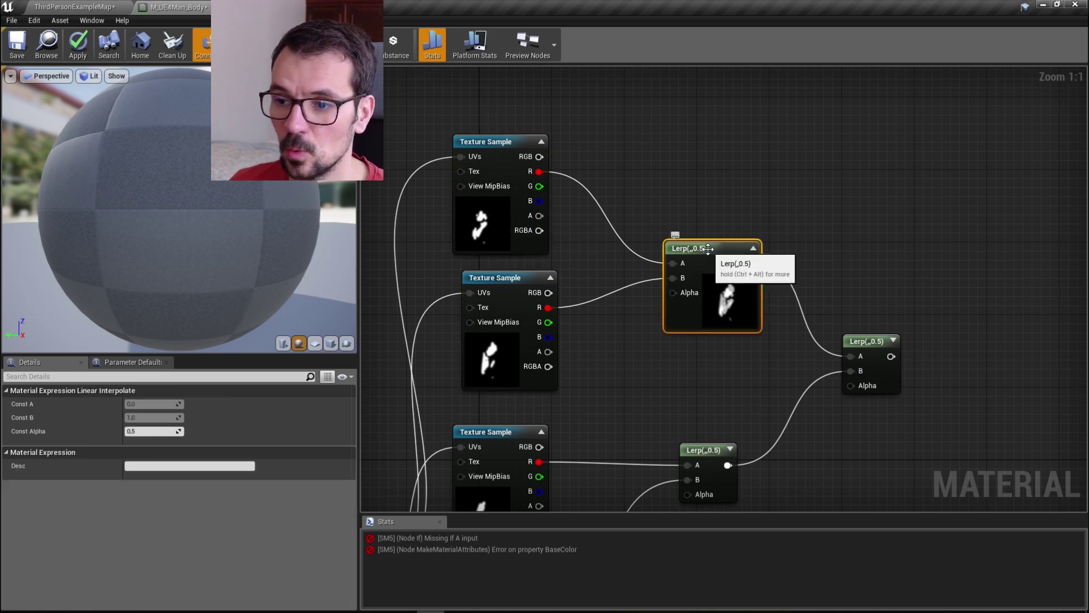
left_click(526, 352)
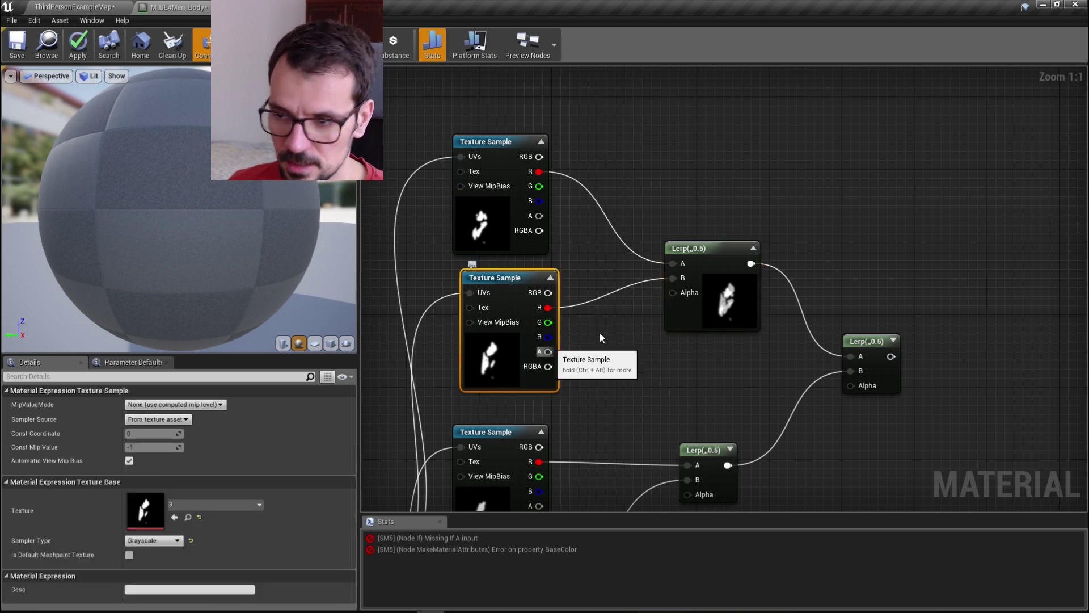
left_click(723, 249)
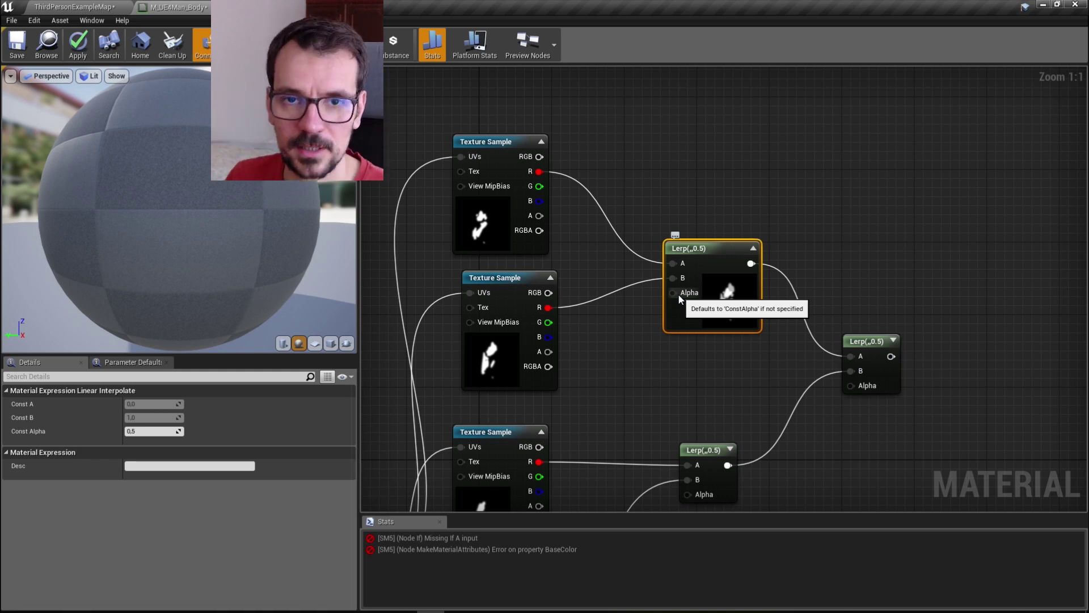
Move the whole group of coordinate, Texture Sample and Lerp nodes upward to free space below it
scroll(679, 294, "down", 6)
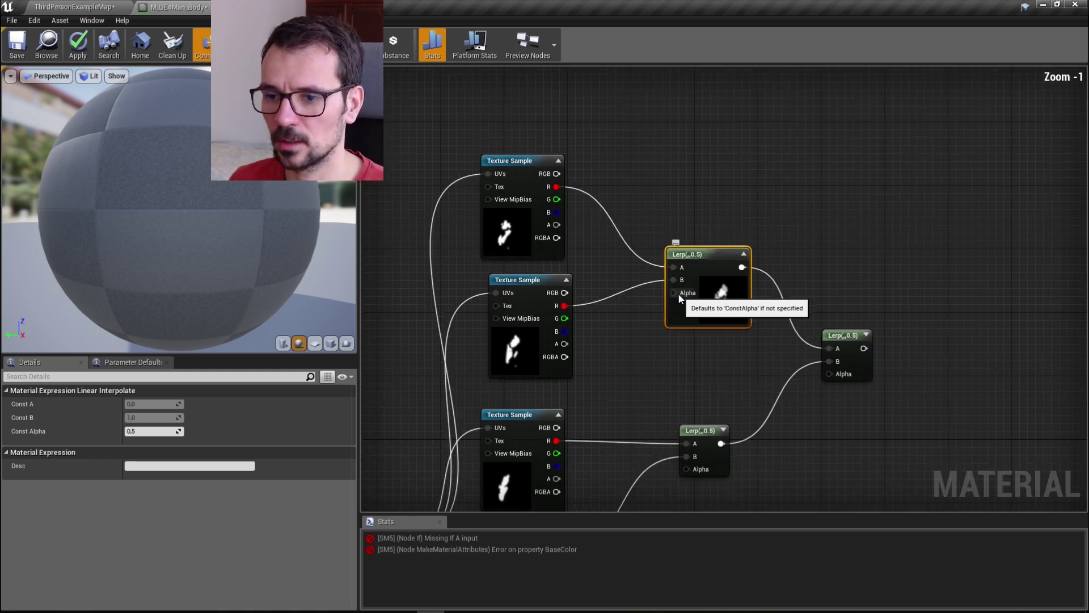
right_click_drag(680, 295, 688, 239)
left_click_drag(467, 188, 813, 344)
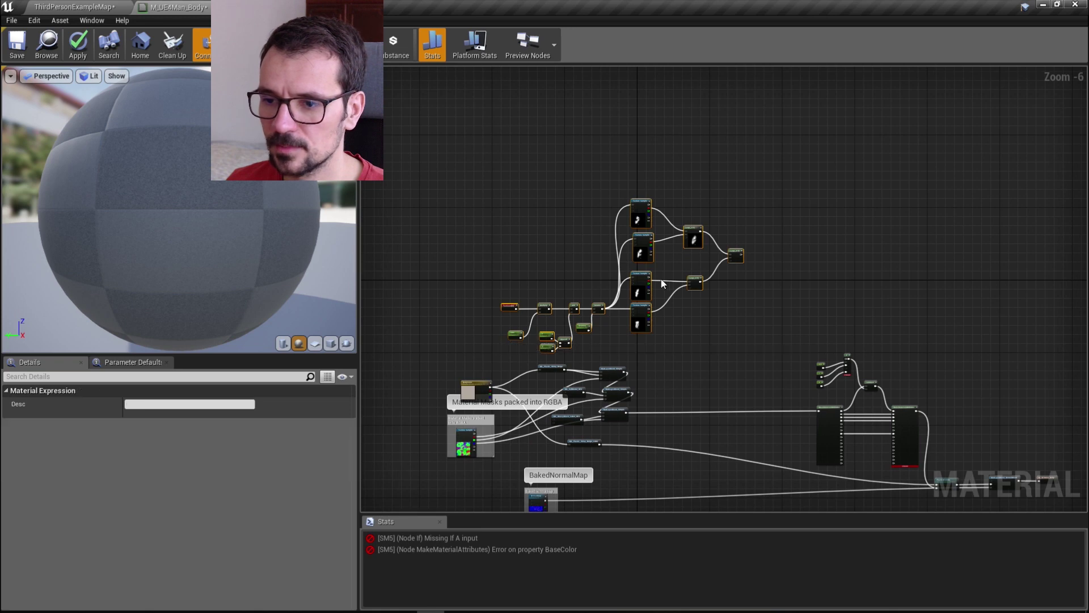
left_click_drag(635, 311, 637, 220)
right_click_drag(588, 304, 584, 373)
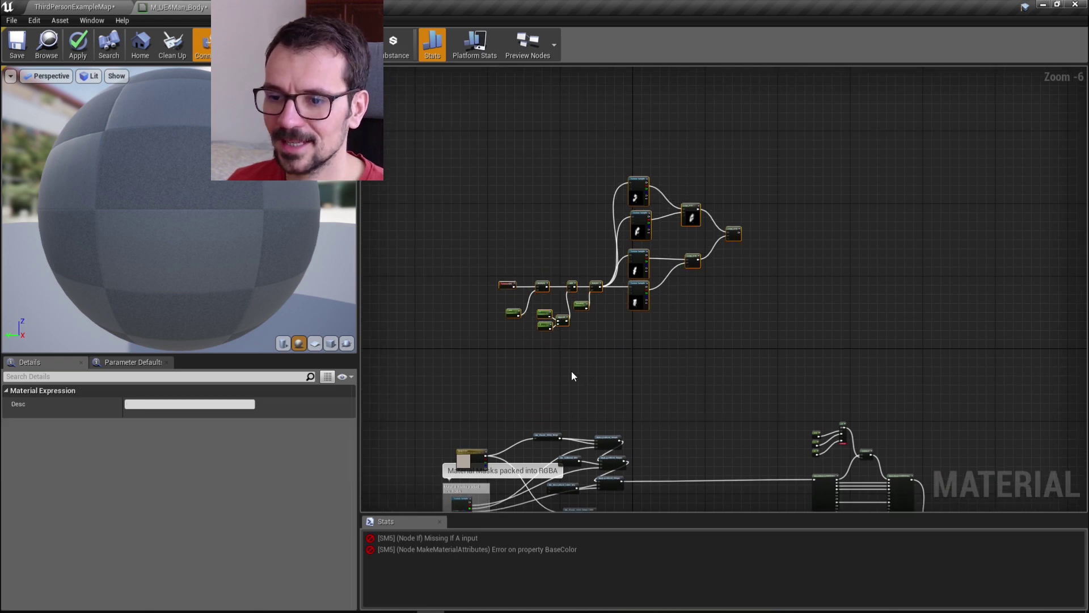
Add a Time node in the free space below the x, y and Rotation parameter nodes
right_click(571, 371)
type("time")
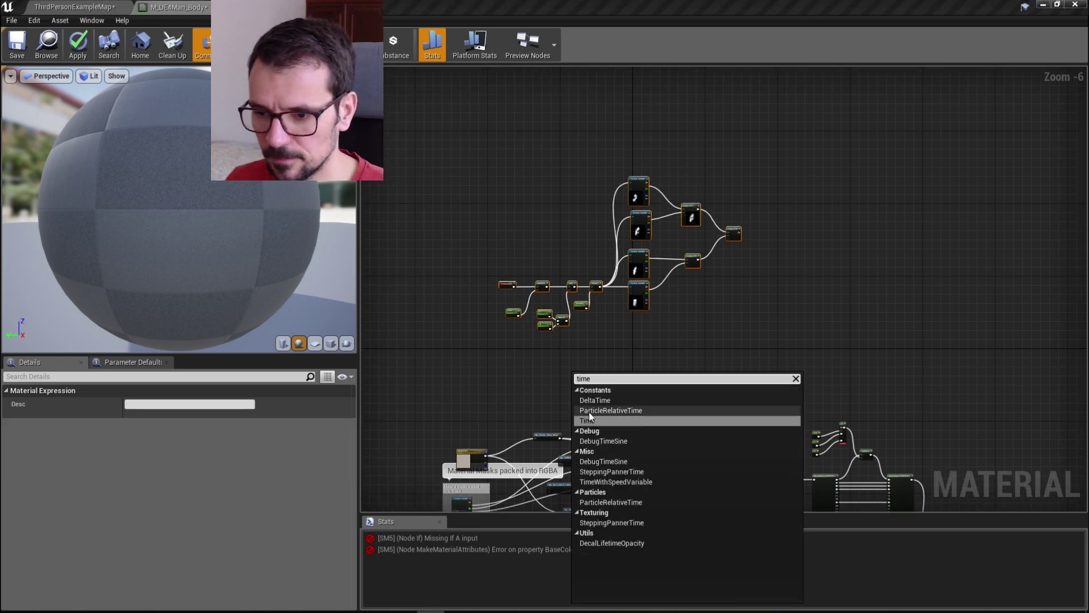
left_click(588, 412)
scroll(579, 359, "up", 6)
left_click_drag(580, 427, 535, 411)
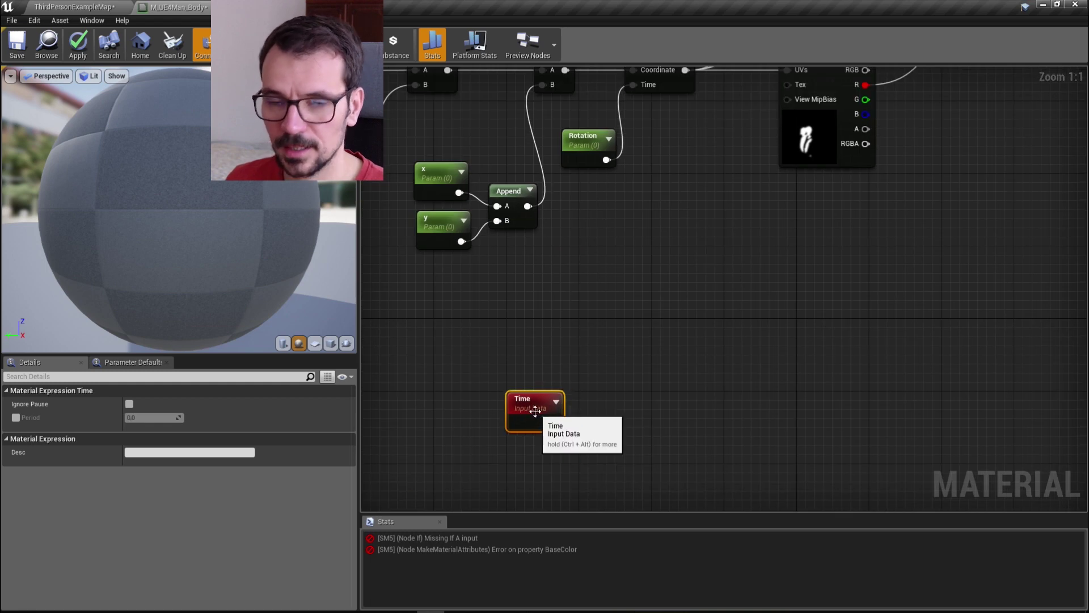
right_click_drag(607, 415, 587, 388)
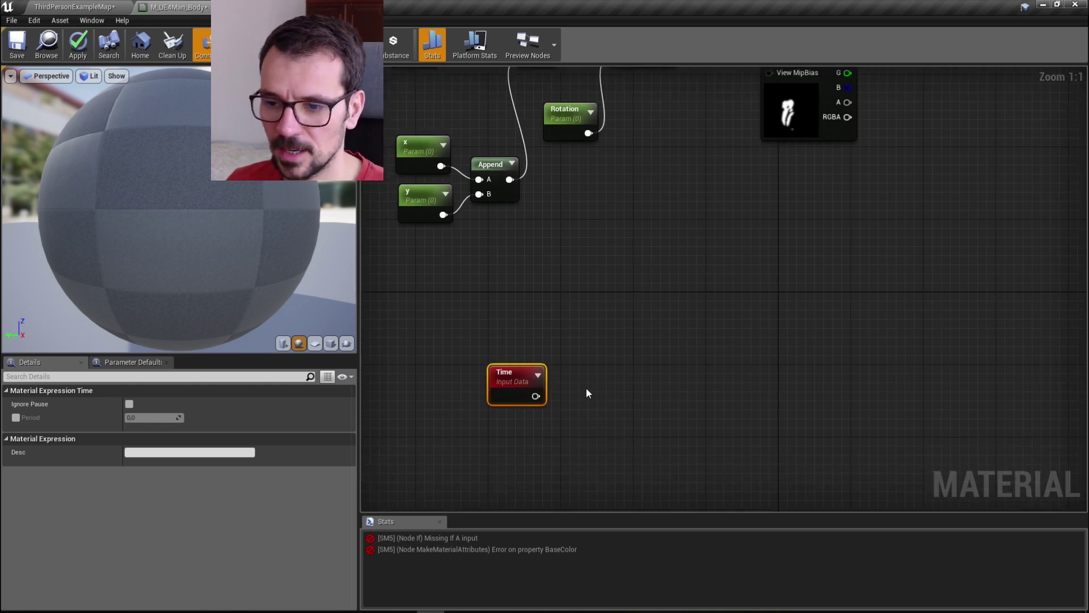
Add a Sine node in line with the Time node, leaving room for another node between them
right_click(594, 395)
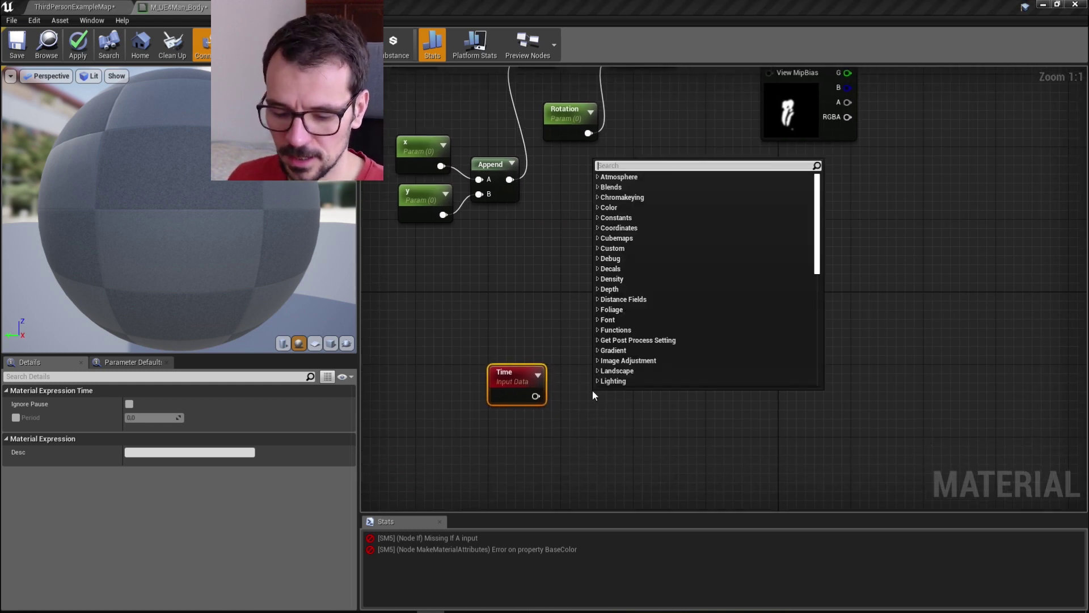
type("sin")
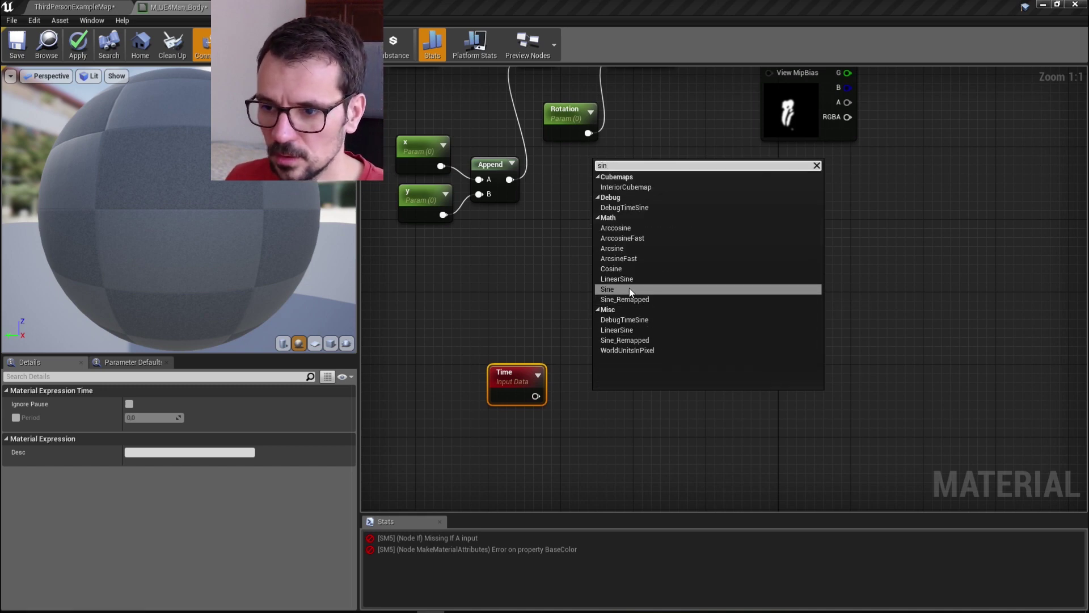
left_click(629, 289)
left_click_drag(609, 399, 665, 387)
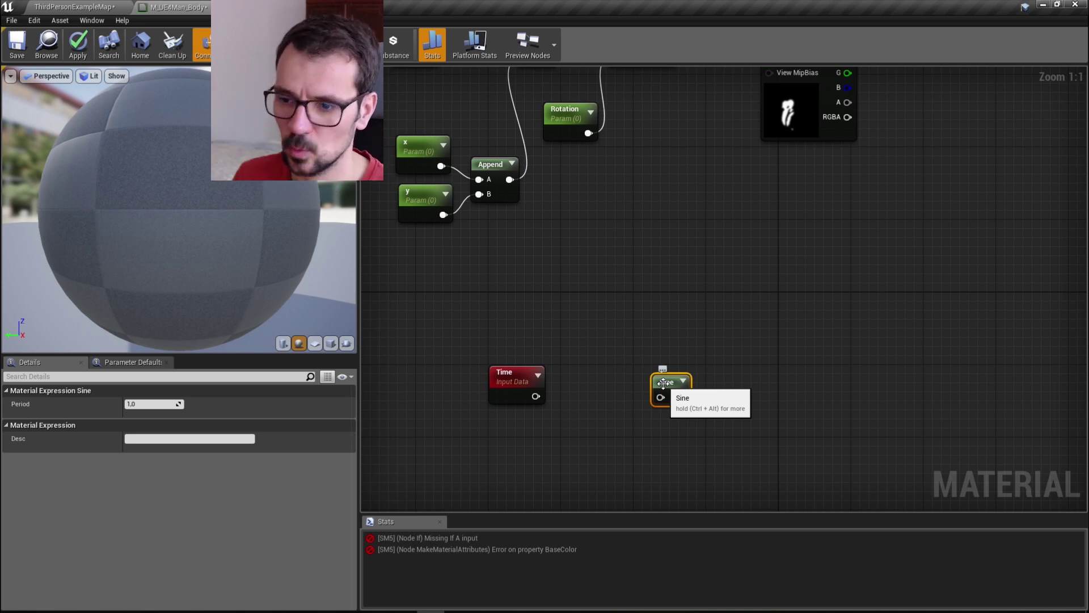
Add a Multiply node fed by Time in A and set its Const B to 0.25
left_click_drag(535, 396, 566, 399)
type("multiply")
left_click(610, 196)
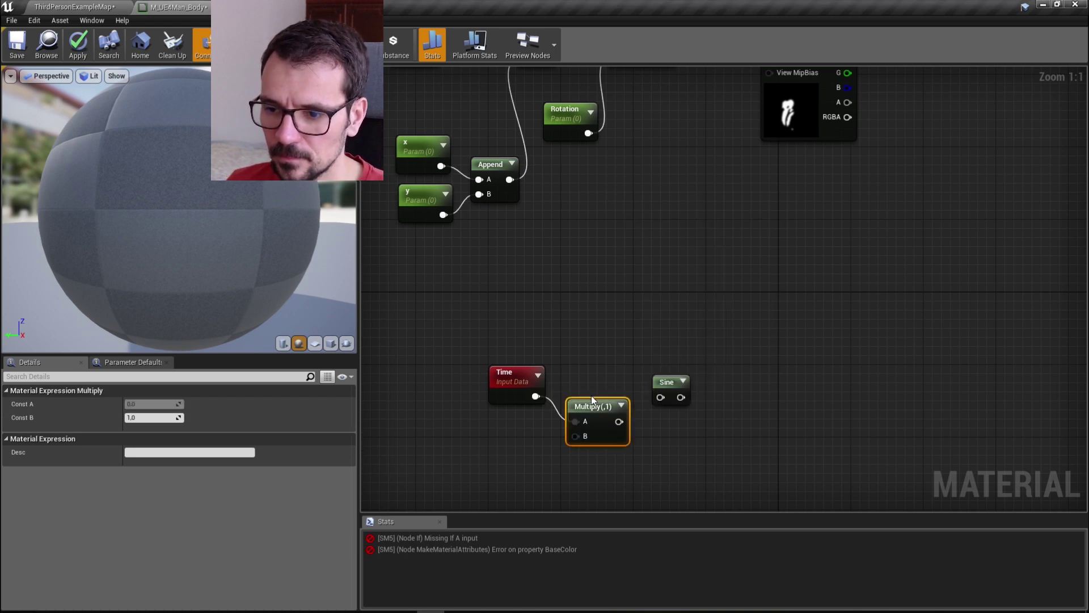
left_click(148, 418)
type("0.2")
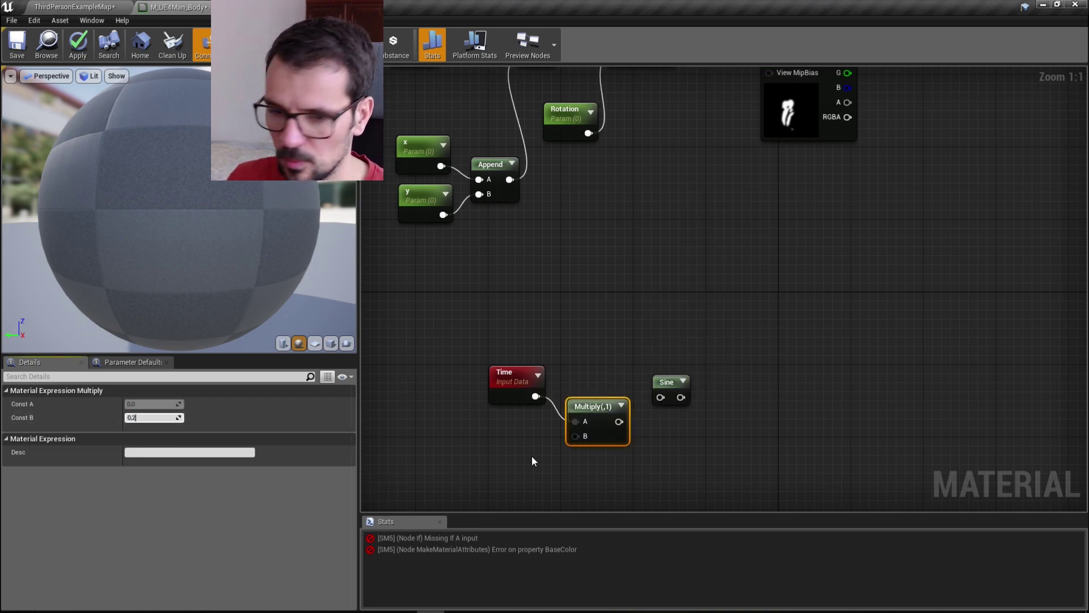
type("5")
key("Return")
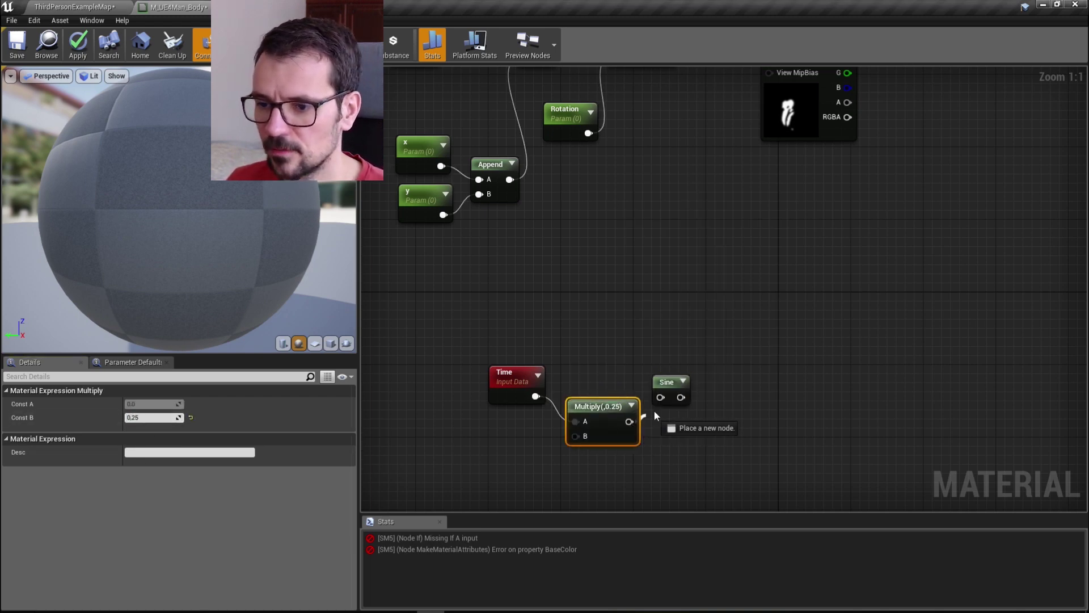
Line up the Multiply between Time and Sine and connect its output to the Sine input
left_click_drag(666, 381, 721, 381)
left_click_drag(616, 407, 628, 380)
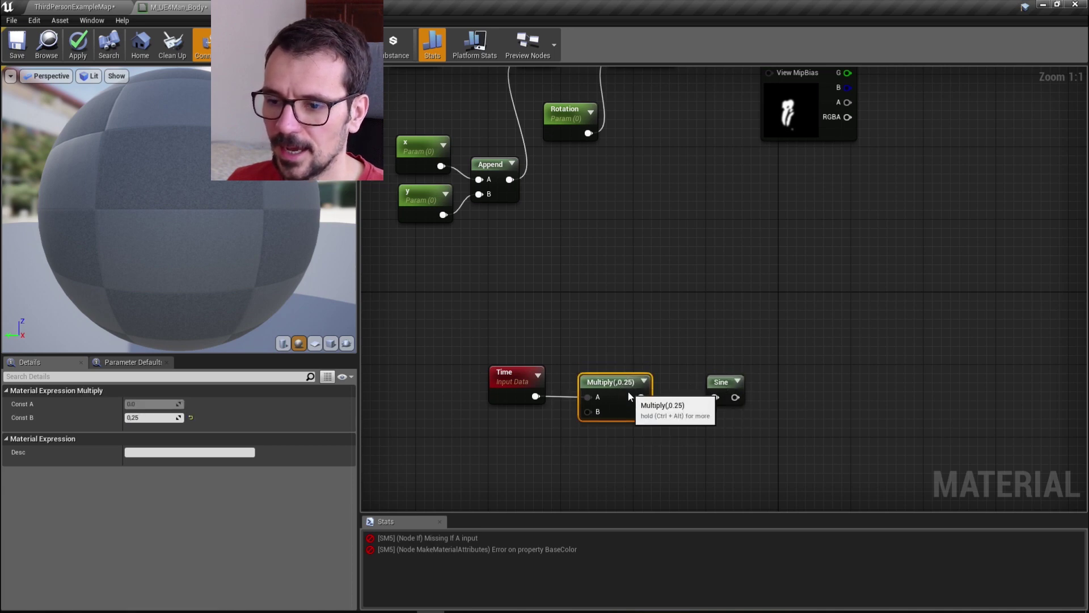
right_click_drag(697, 450, 672, 330)
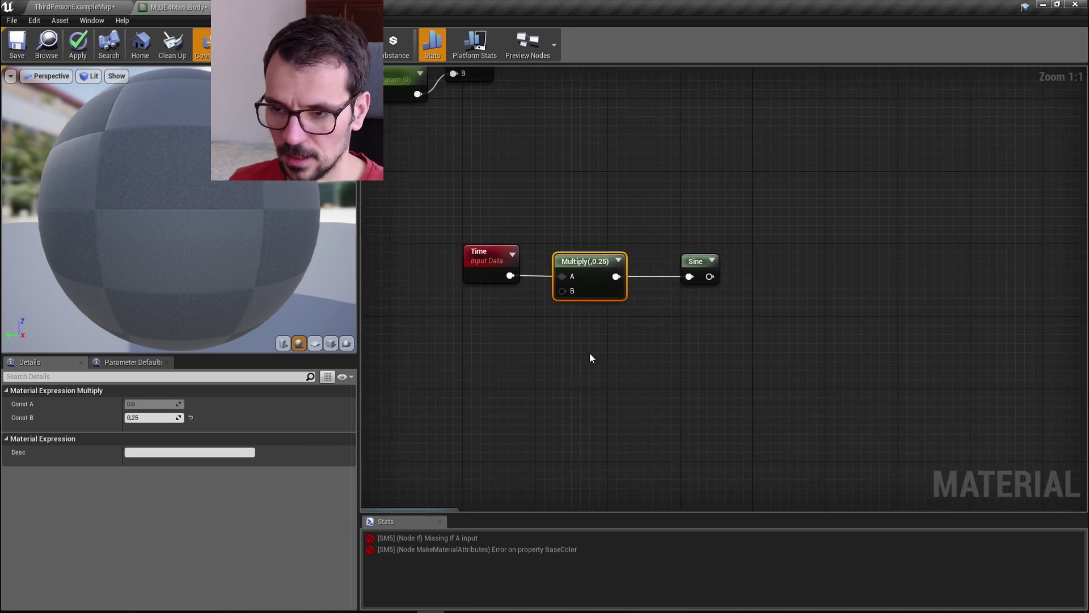
Make two copies of the Multiply, feed Time into each A input, and stack them below the original
key("ctrl+c")
key("ctrl+v")
key("ctrl+v")
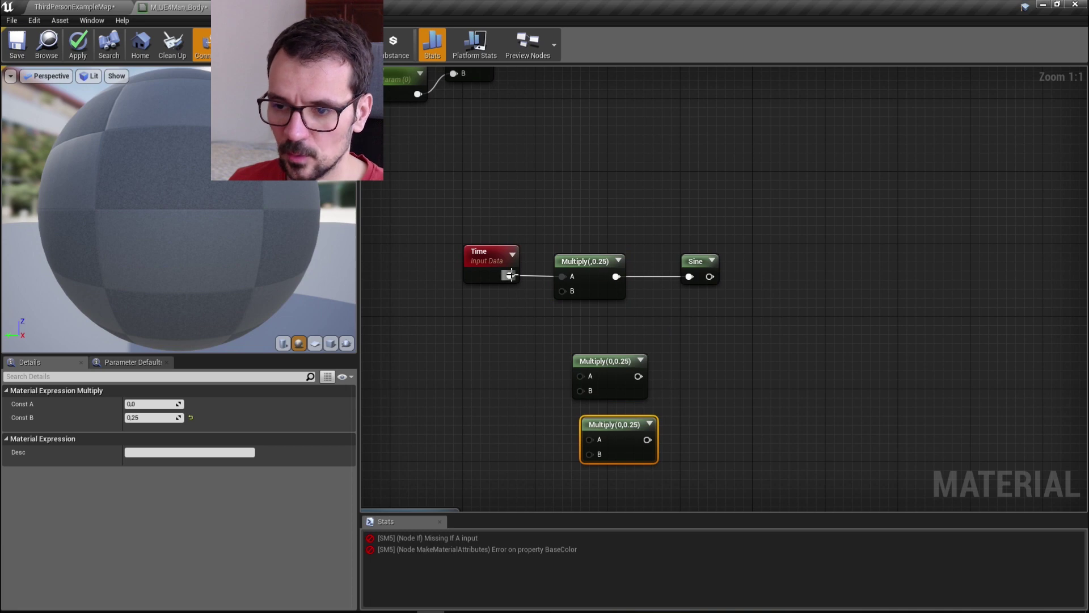
left_click_drag(510, 275, 578, 377)
left_click_drag(510, 276, 590, 440)
left_click_drag(598, 371, 578, 335)
left_click_drag(629, 439, 600, 402)
Set Const B to 0.34 on the middle Multiply and to 0.16 on the lowest Multiply
right_click_drag(650, 291, 584, 410)
scroll(584, 410, "down", 4)
scroll(739, 188, "up", 4)
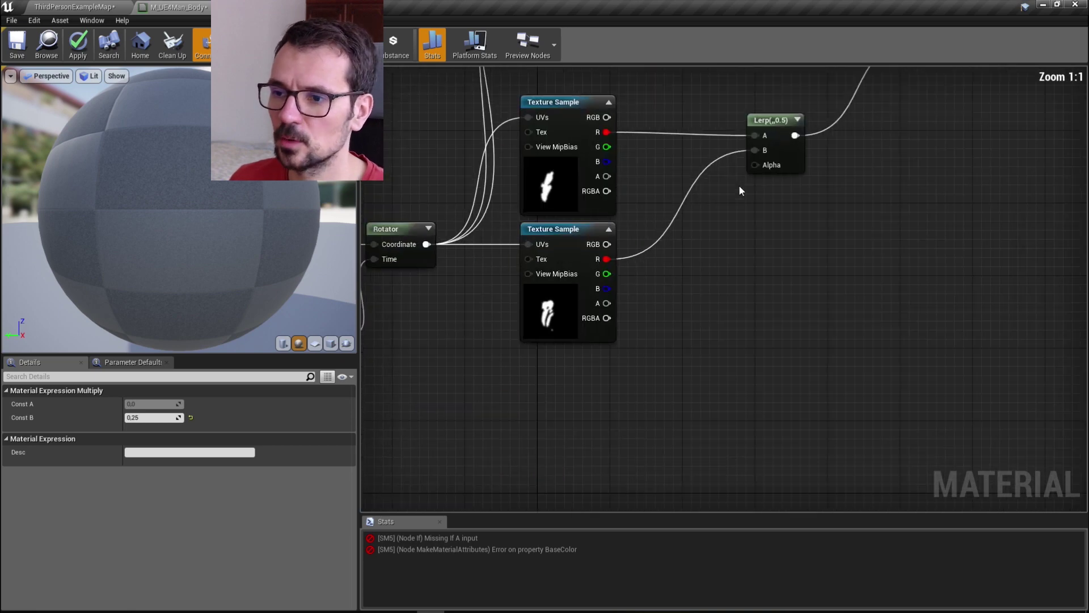
right_click_drag(636, 353, 699, 134)
right_click_drag(552, 289, 718, 206)
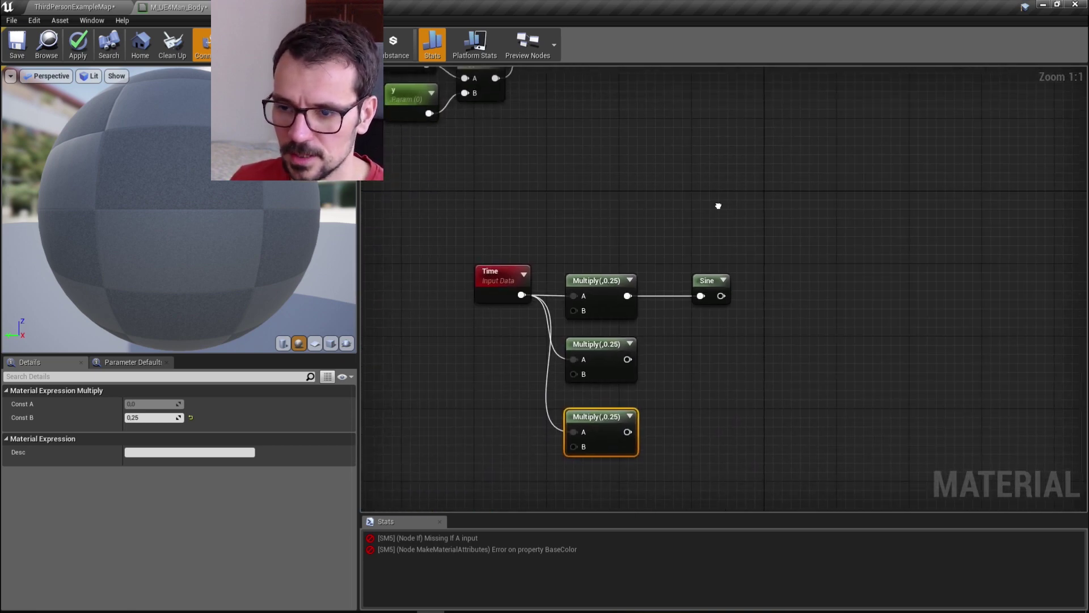
left_click(617, 353)
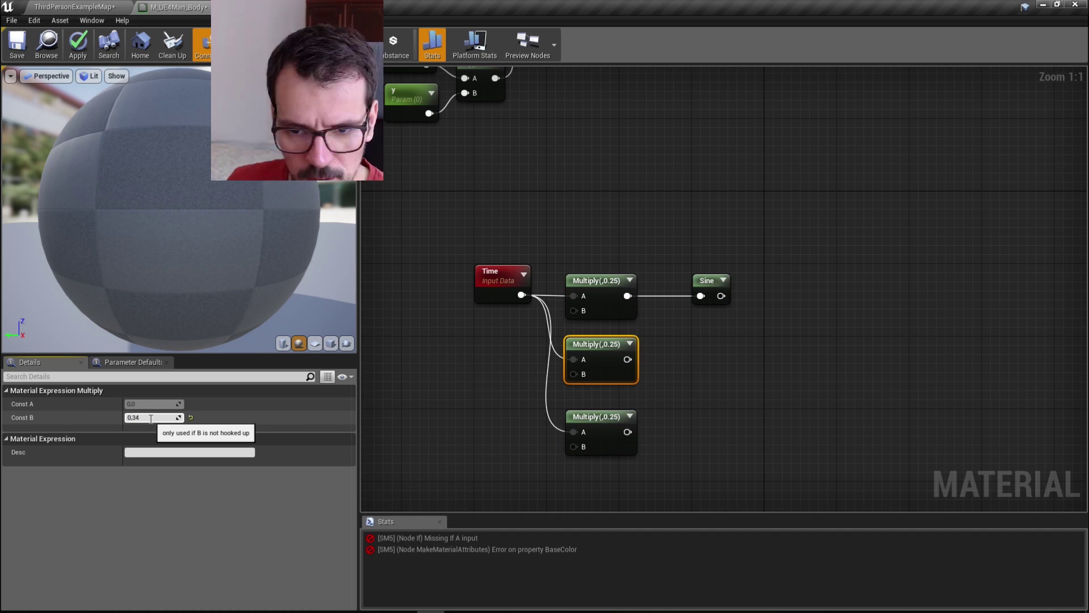
left_click(150, 418)
type("0,34")
key("Return")
left_click(607, 419)
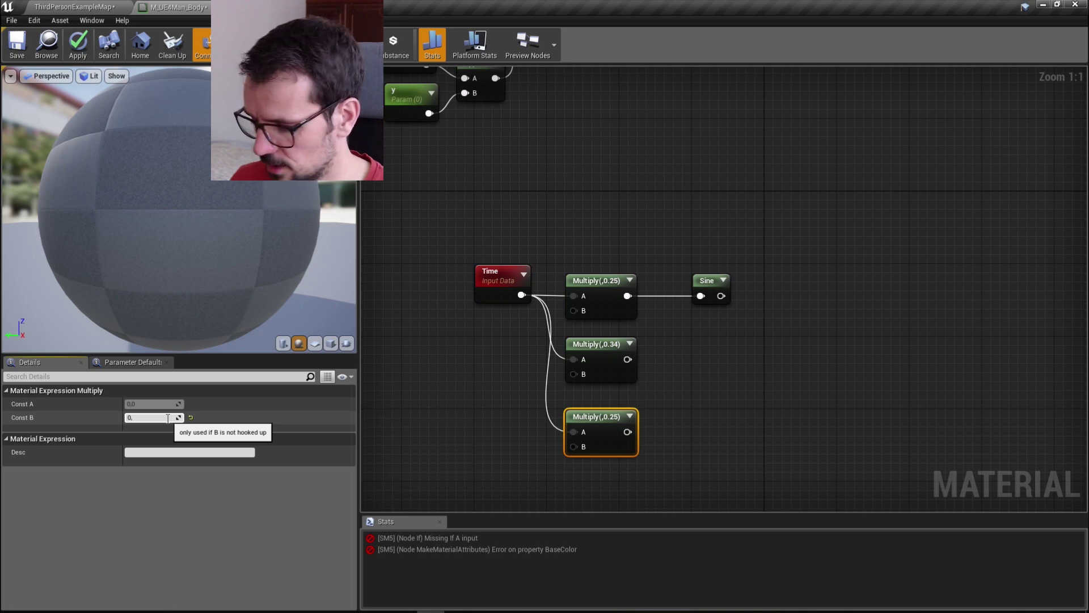
key("Return")
left_click(478, 345)
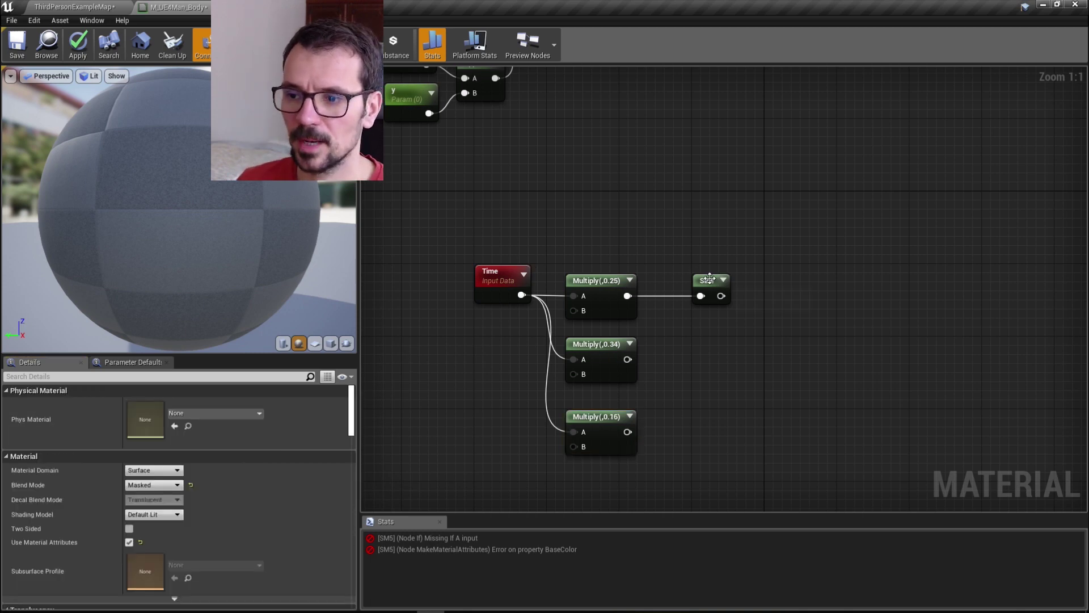
Add an Add node fed by the 0.34 Multiply in A and set its Const B to 0.5
left_click(709, 279)
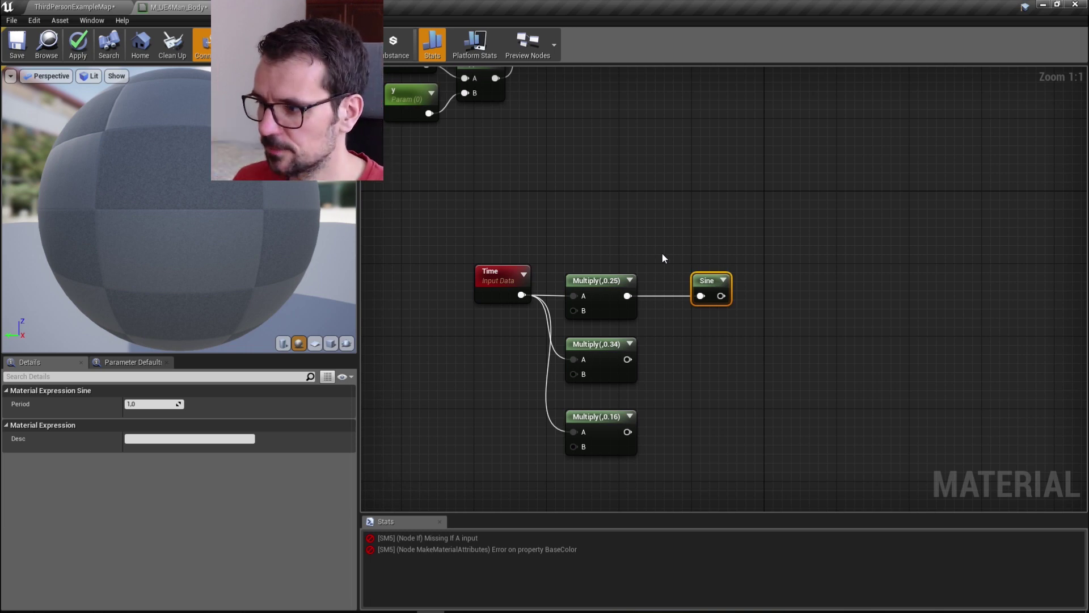
right_click_drag(665, 308, 607, 291)
left_click_drag(570, 343, 628, 335)
type("add")
left_click(624, 407)
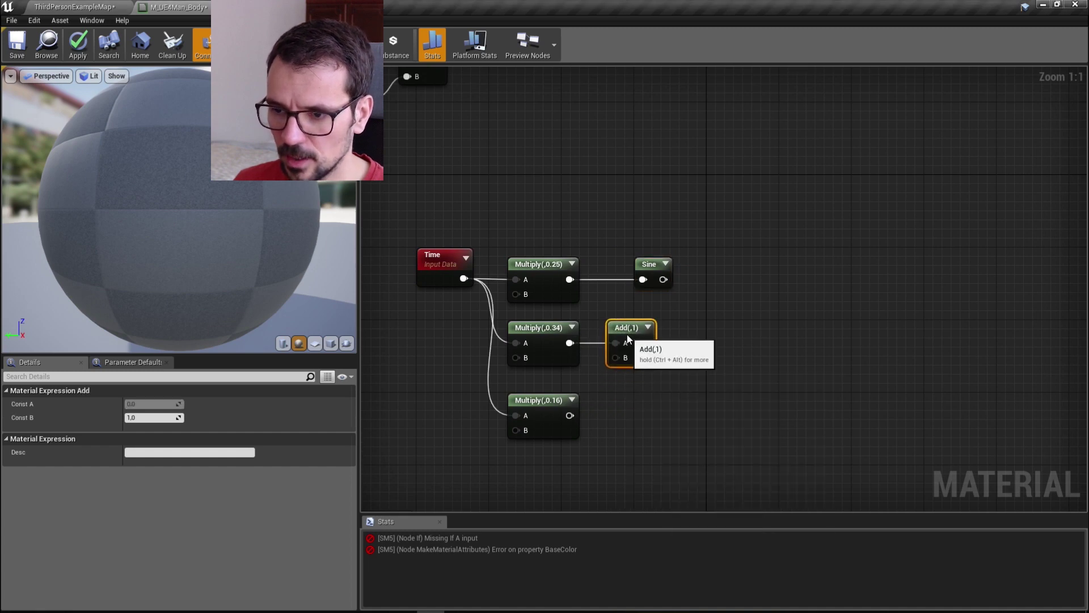
left_click(147, 417)
type("0,5")
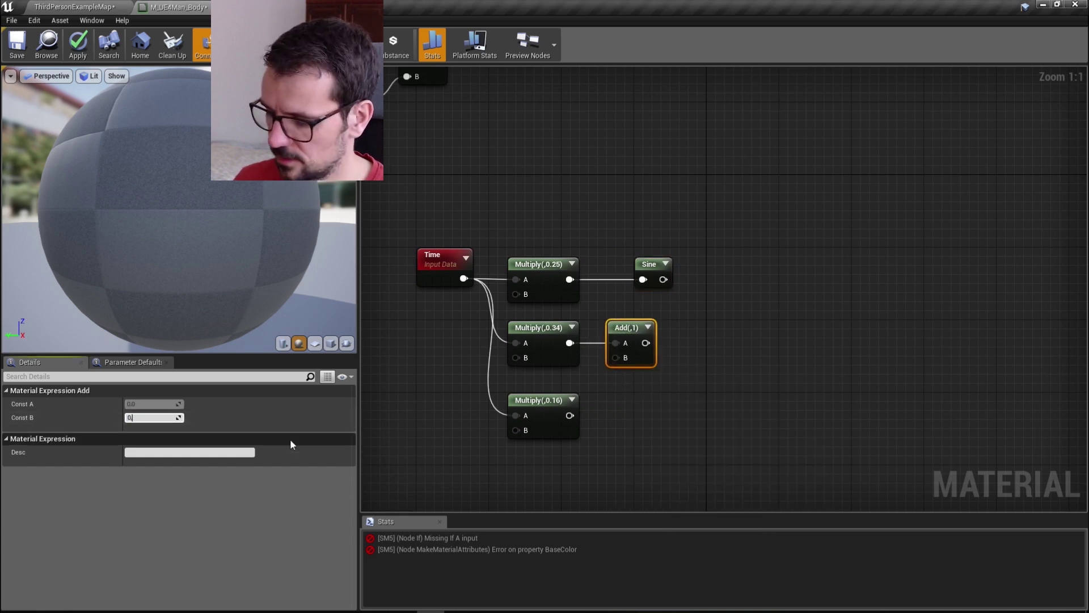
left_click(448, 429)
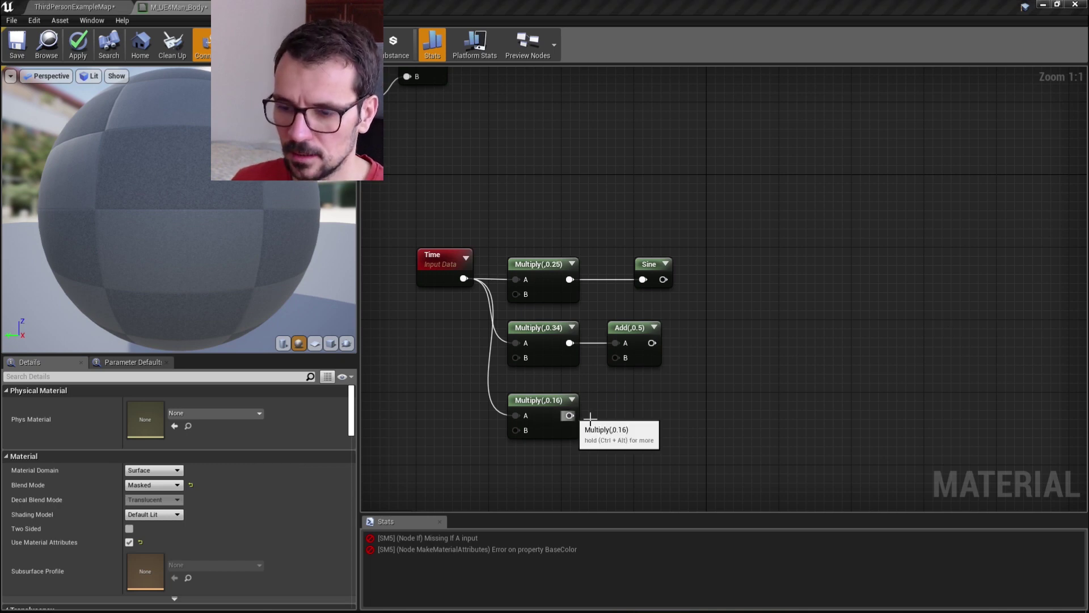
Add an Add node with Const B of 1 fed by the 0.16 Multiply's output
left_click_drag(570, 415, 626, 406)
type("add")
left_click(639, 244)
right_click_drag(681, 371, 635, 369)
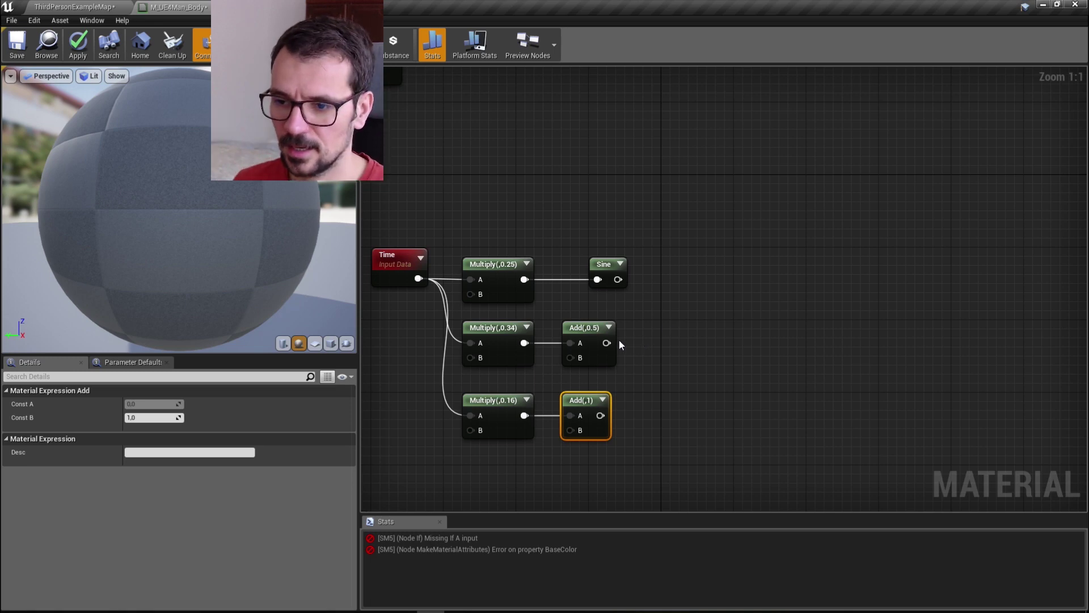
Connect a new Sine node to each Add node's output and align each one with its row
left_click_drag(606, 343, 638, 341)
type("sin")
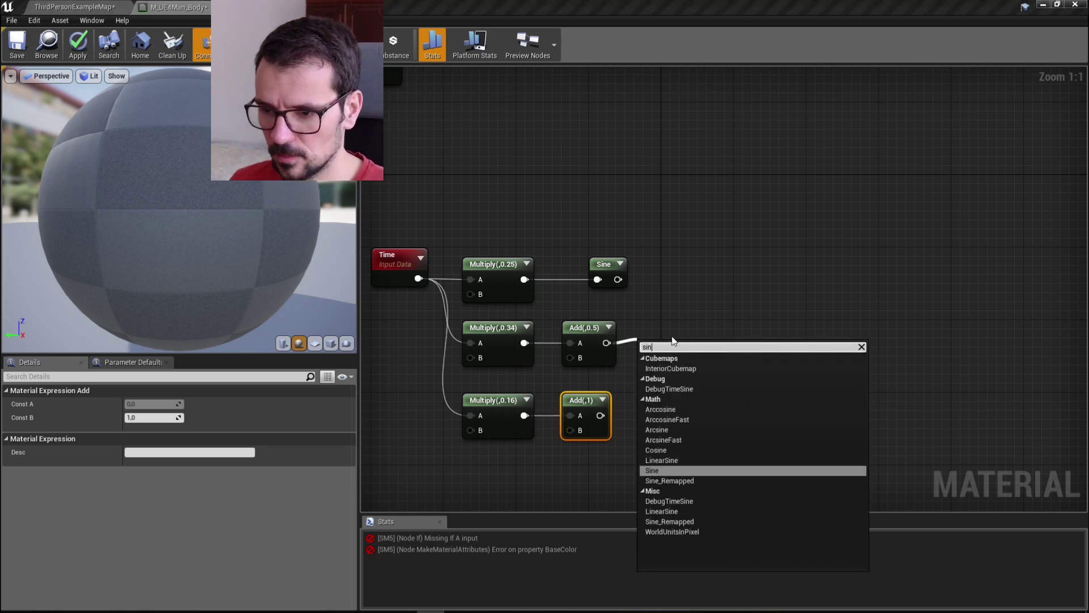
left_click(658, 471)
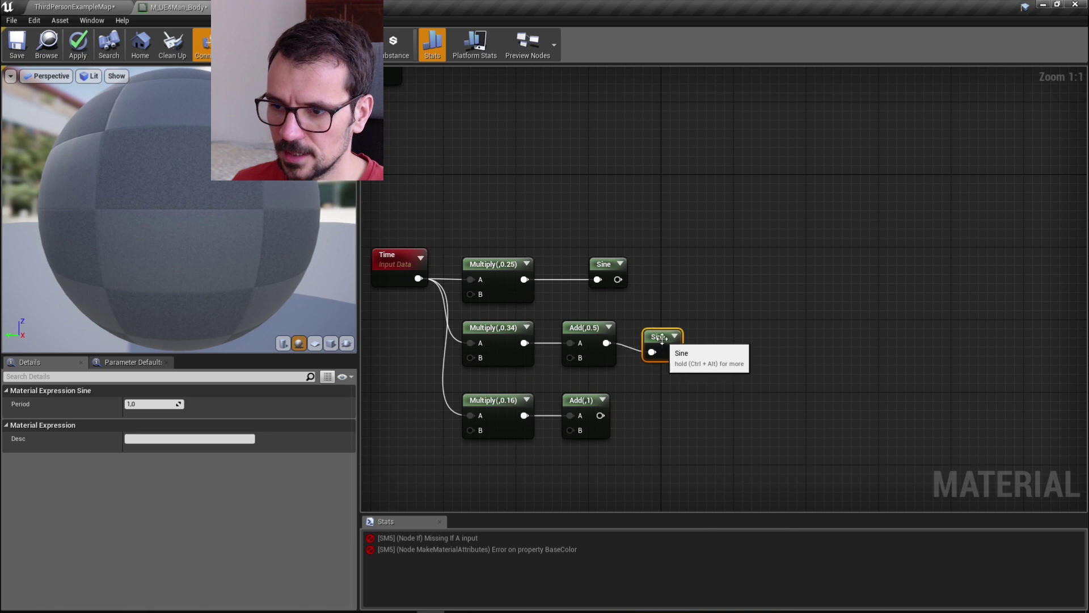
left_click_drag(594, 415, 646, 425)
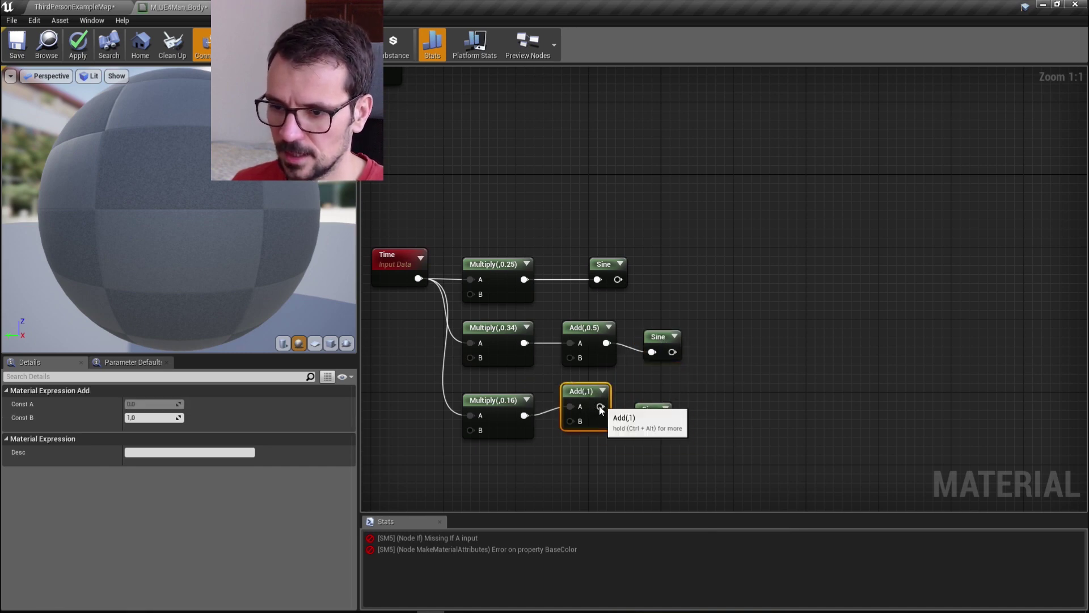
left_click_drag(600, 406, 652, 416)
left_click(658, 402)
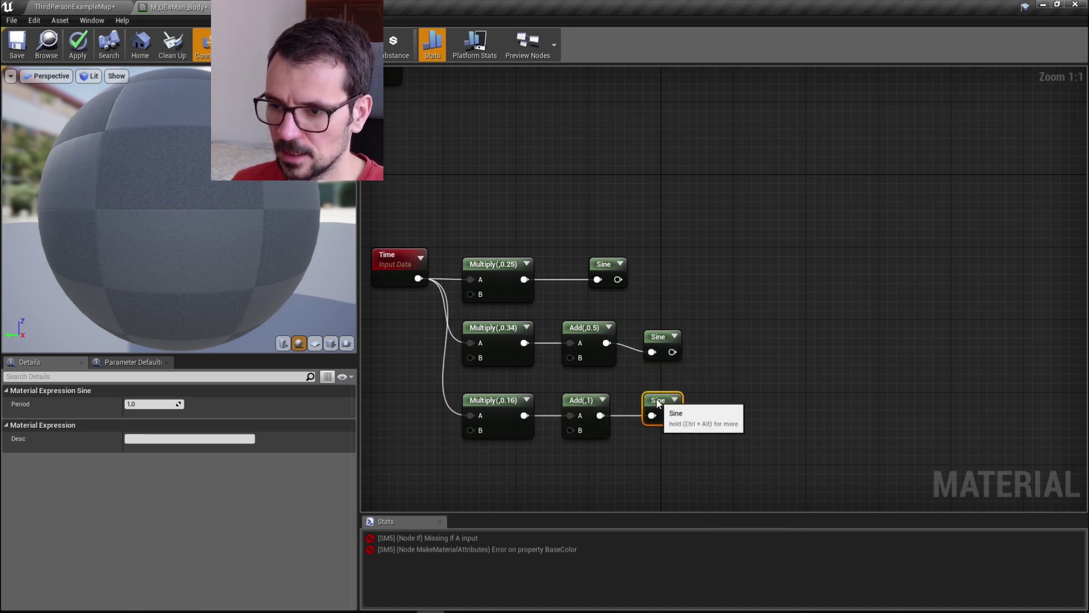
left_click(661, 337)
Add a Divide node with Const B of 2 fed by the top row's Sine and align it with that row
scroll(772, 313, "down", 4)
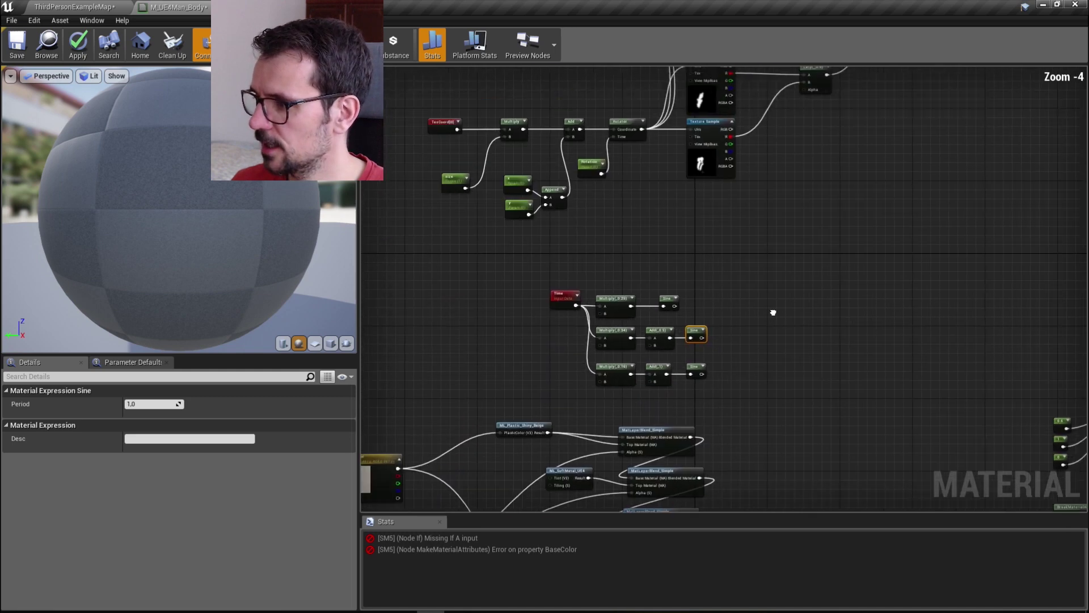
right_click_drag(772, 313, 681, 330)
scroll(654, 353, "up", 4)
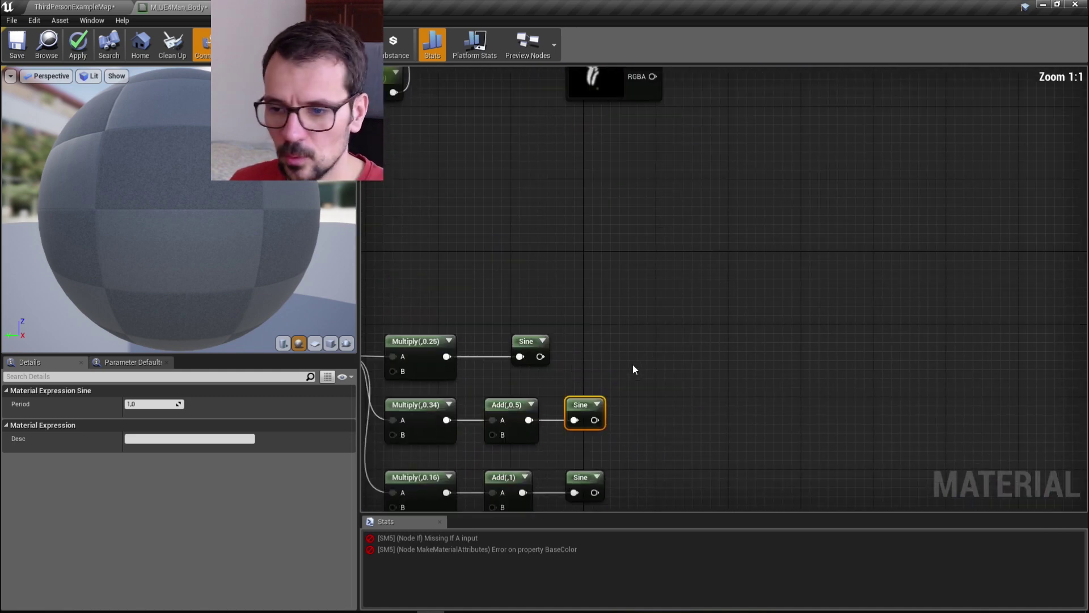
right_click_drag(632, 364, 679, 287)
left_click_drag(586, 278, 718, 278)
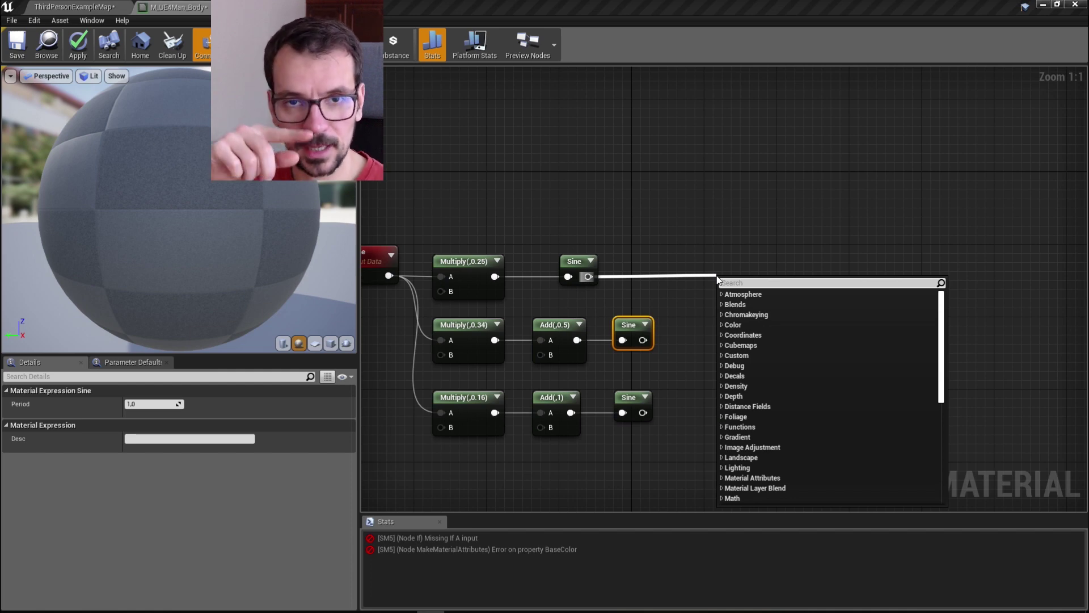
type("divide")
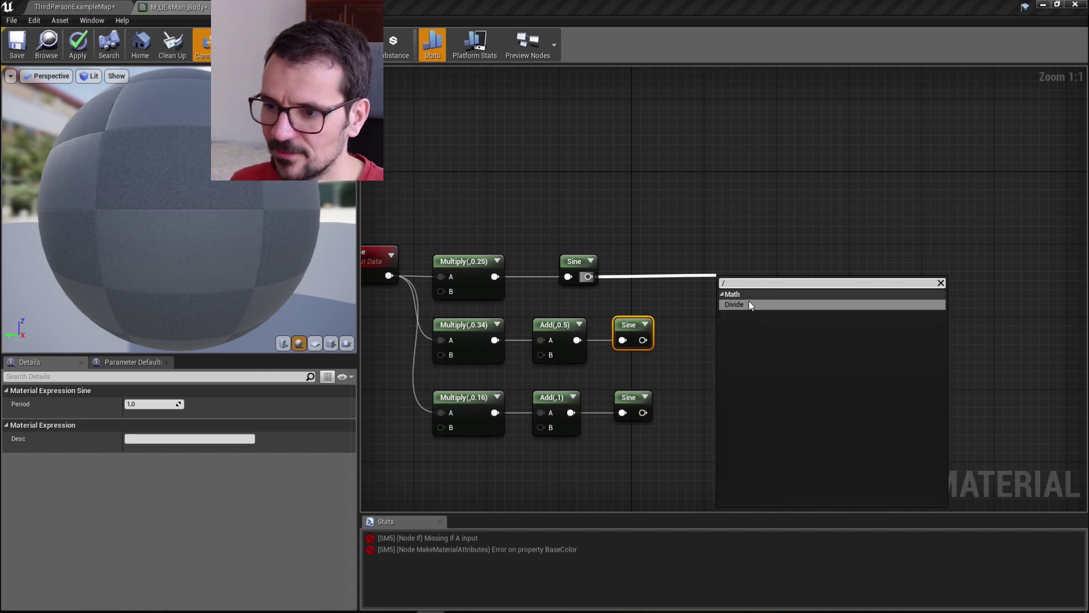
left_click(749, 304)
left_click_drag(723, 274, 726, 262)
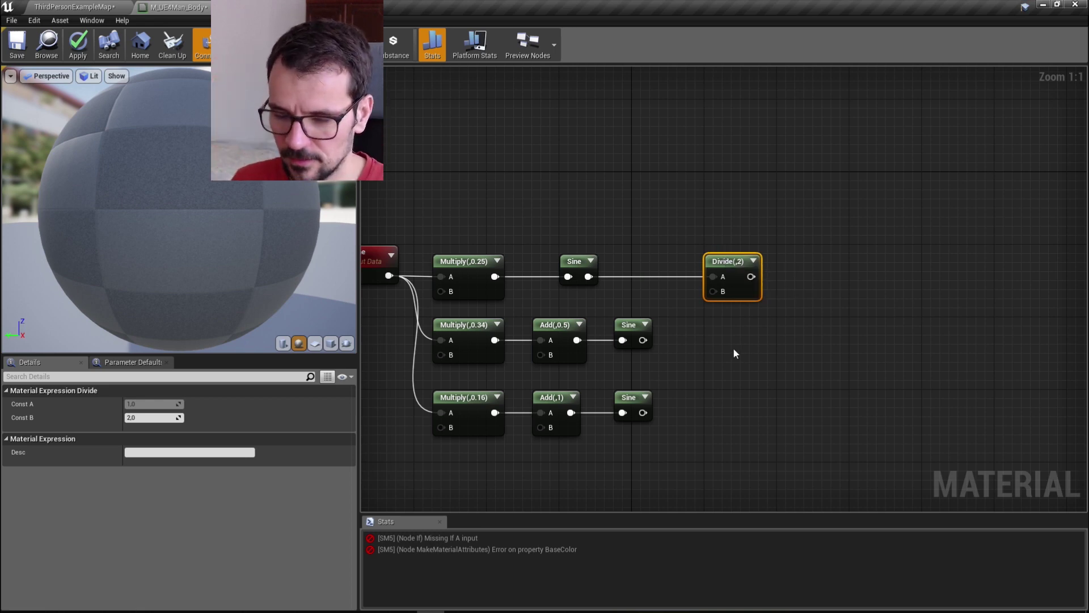
Make two copies of the Divide node and feed them from the middle and lowest Sine outputs
key("ctrl+c")
key("ctrl+v")
left_click_drag(643, 339, 722, 323)
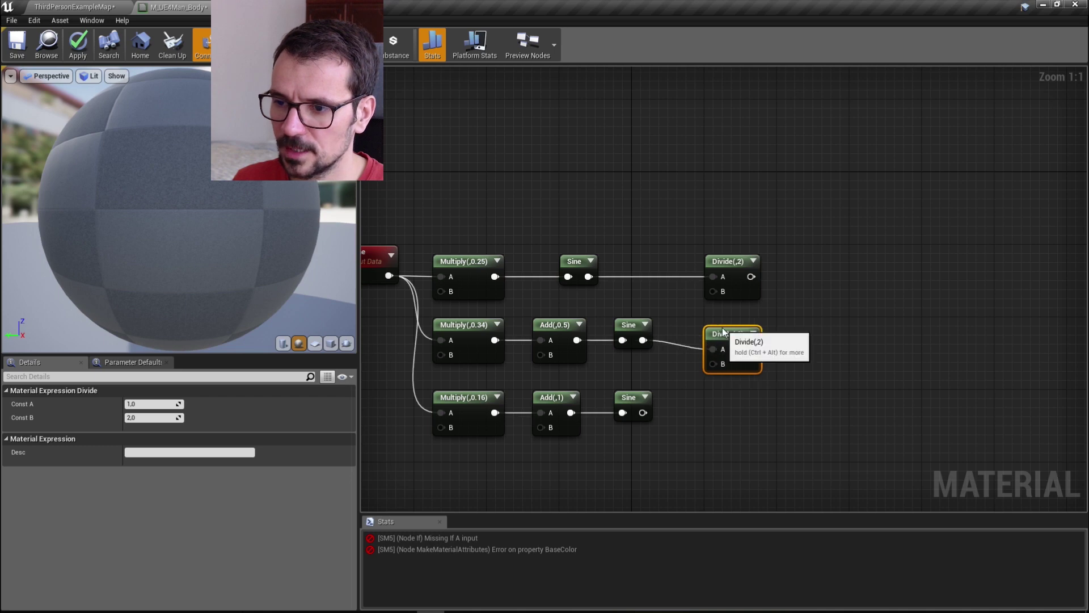
key("ctrl+v")
left_click_drag(648, 412, 739, 397)
Connect the top, middle and lowest Divide outputs to the Alpha inputs of the upper, lower and final Lerps respectively
scroll(731, 326, "down", 4)
right_click_drag(750, 305, 606, 363)
left_click_drag(579, 418, 617, 101)
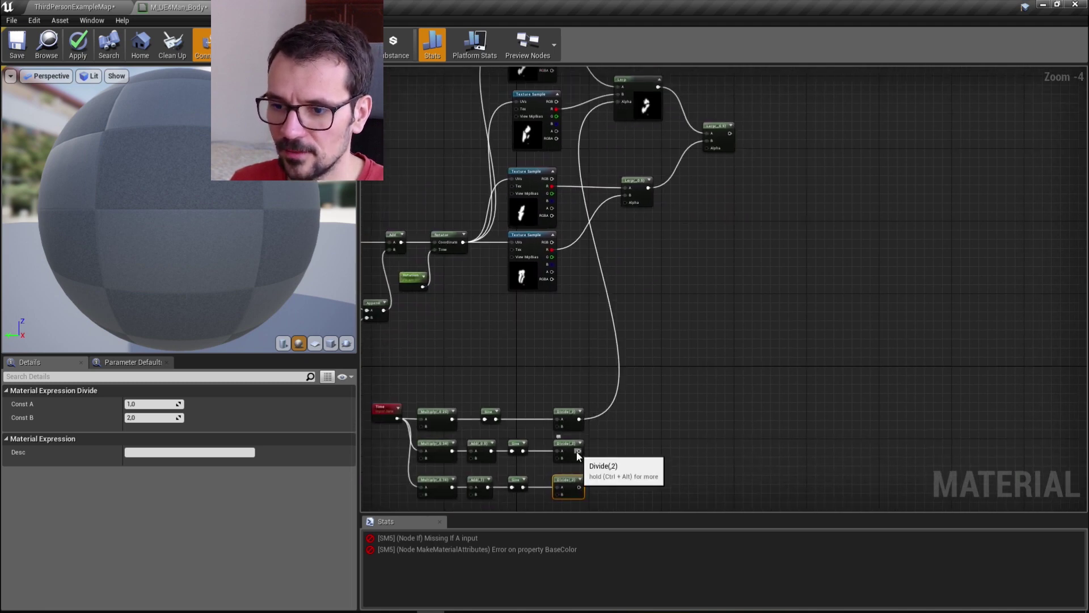
left_click_drag(579, 450, 625, 202)
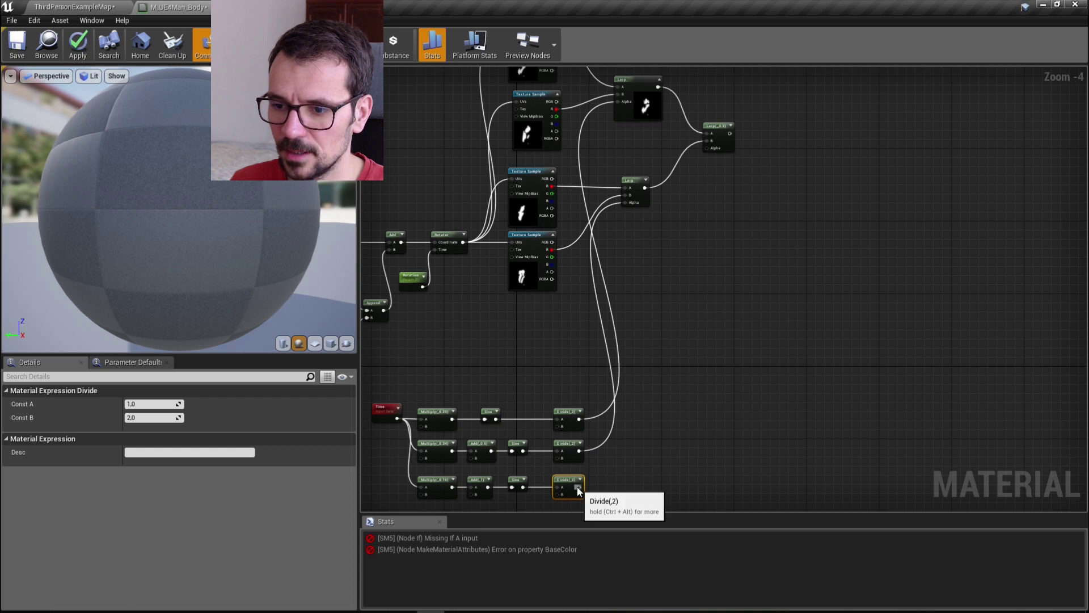
left_click_drag(579, 487, 710, 148)
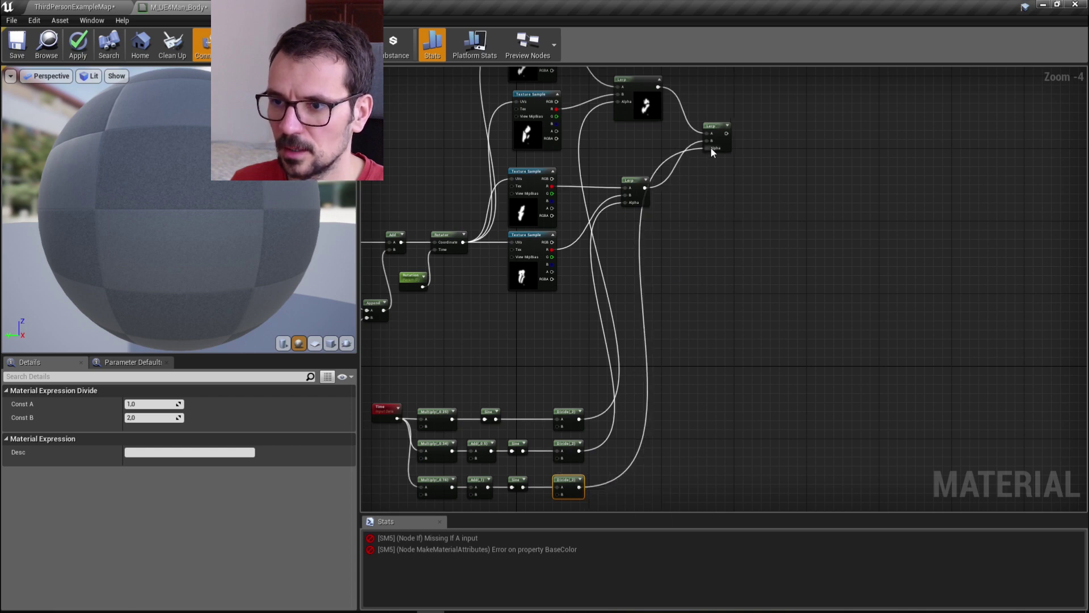
Show the preview thumbnails on the lower Lerp and the final Lerp
scroll(710, 148, "up", 4)
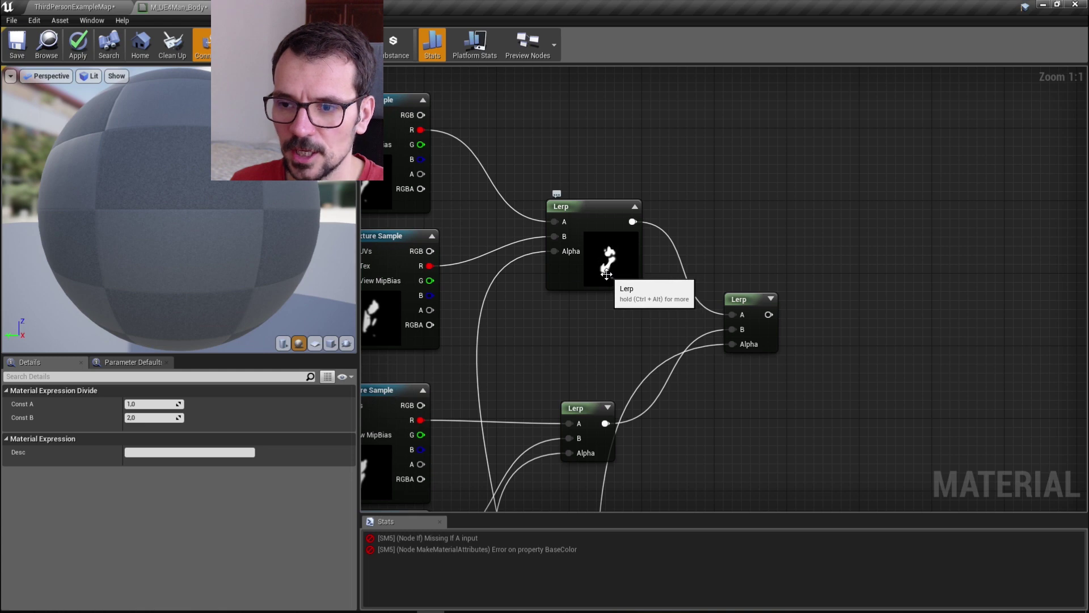
left_click(605, 407)
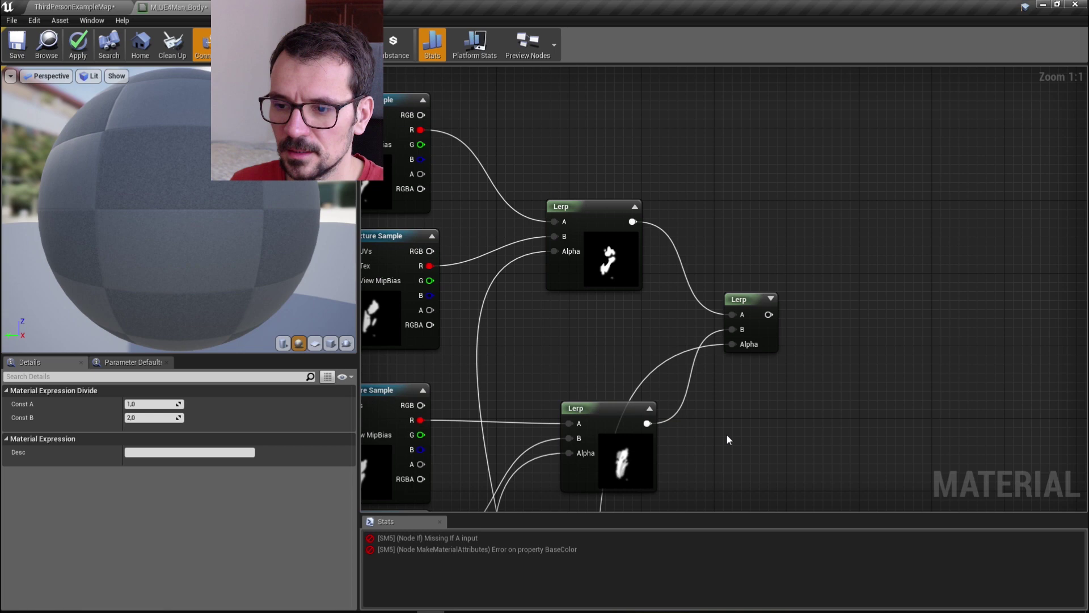
left_click(771, 299)
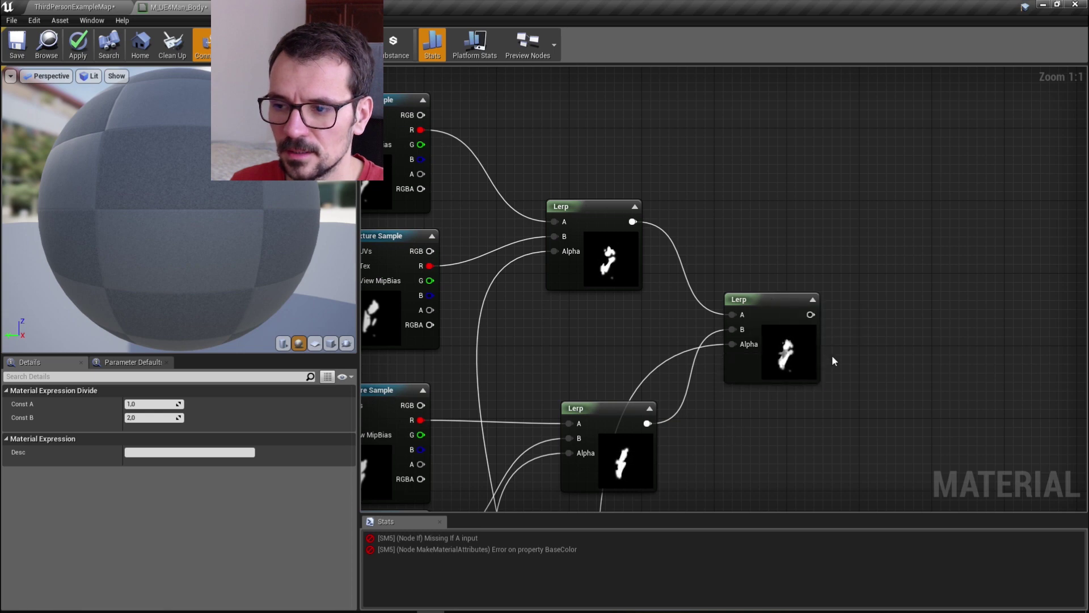
Connect the final Lerp's output to the If node's A input and show the If node's preview
scroll(831, 355, "down", 6)
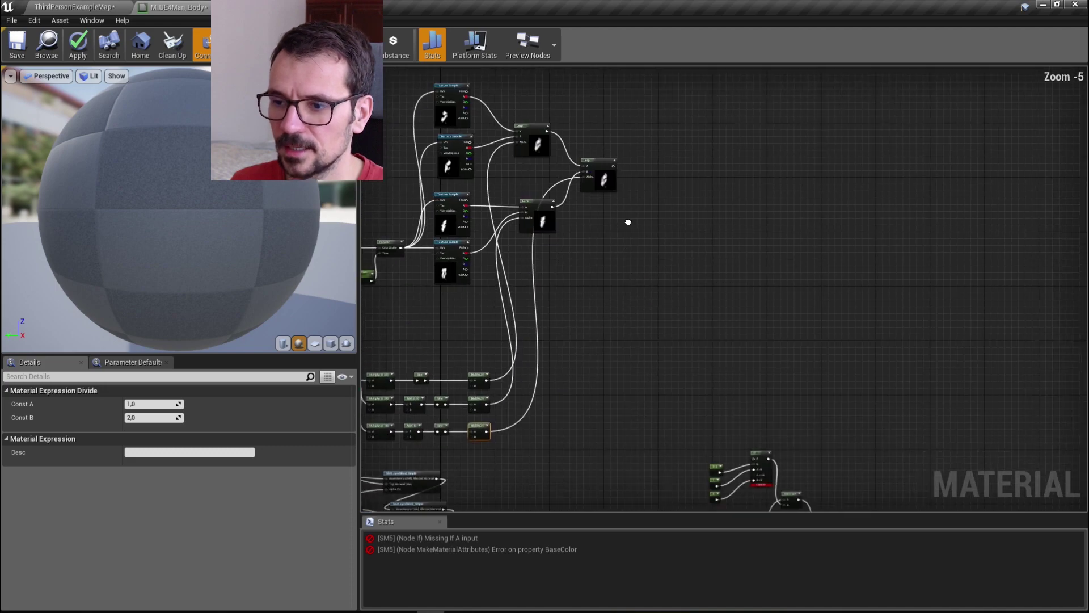
scroll(638, 227, "up", 6)
left_click_drag(606, 152, 980, 140)
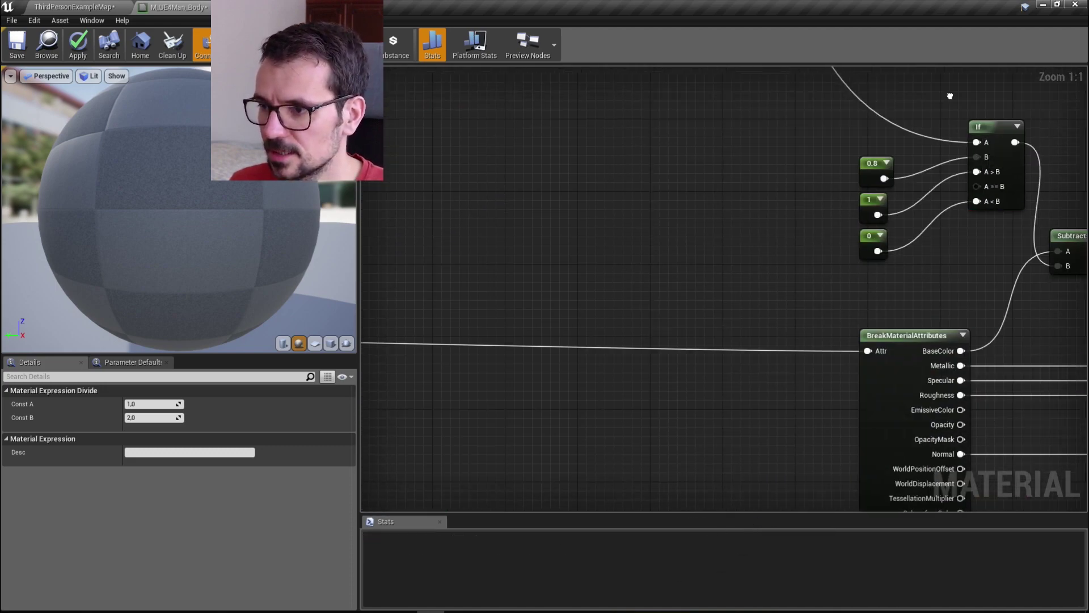
right_click_drag(948, 97, 627, 257)
left_click(658, 269)
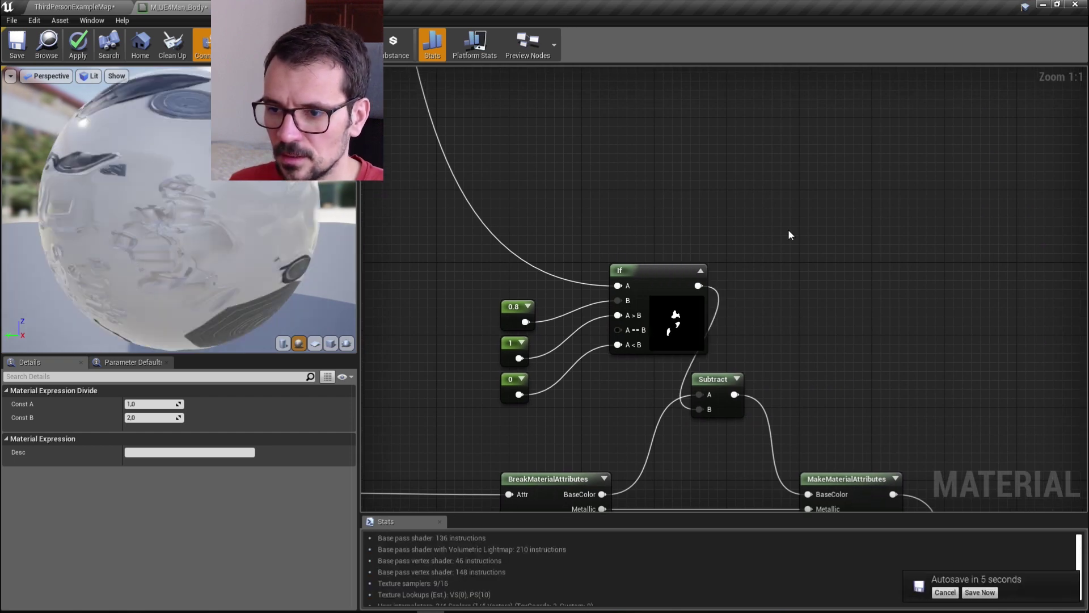
left_click_drag(679, 271, 651, 281)
Compare the final Lerp's animated preview with the If node's thresholded preview and inspect the 0.8 constant feeding B
scroll(622, 204, "down", 3)
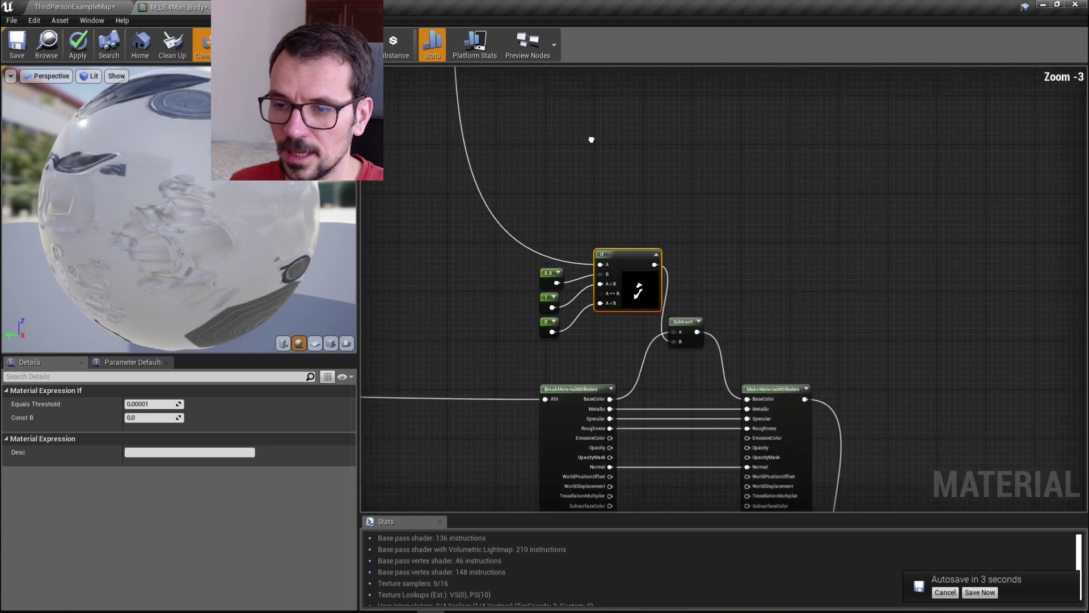
right_click_drag(590, 138, 757, 481)
right_click_drag(567, 188, 702, 343)
scroll(653, 323, "up", 3)
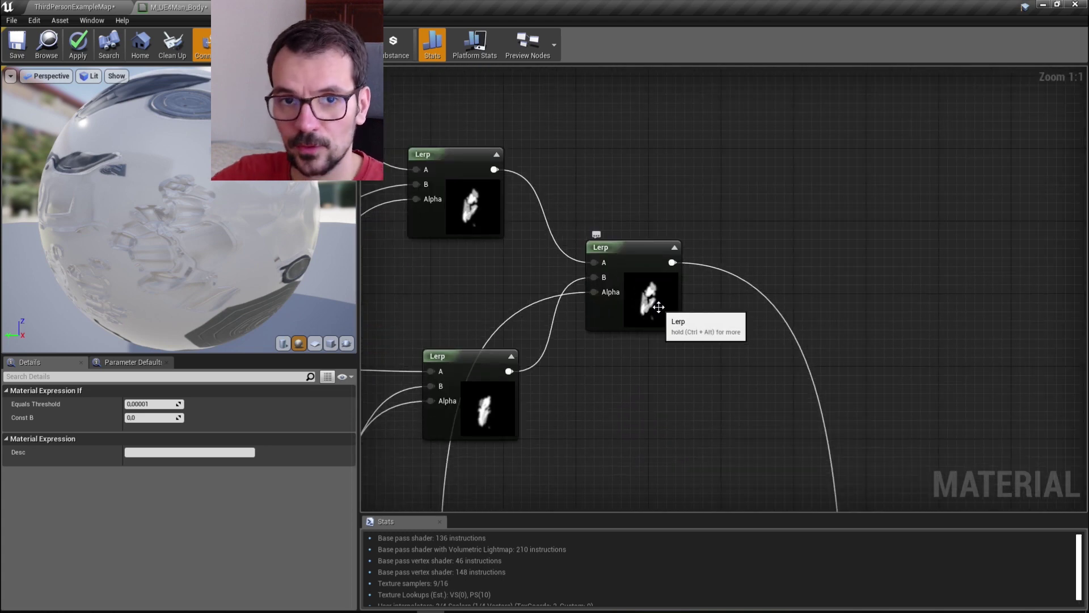
scroll(658, 307, "down", 1)
scroll(690, 421, "down", 3)
right_click_drag(743, 500, 602, 131)
scroll(701, 398, "up", 4)
right_click_drag(701, 399, 616, 355)
left_click(548, 286)
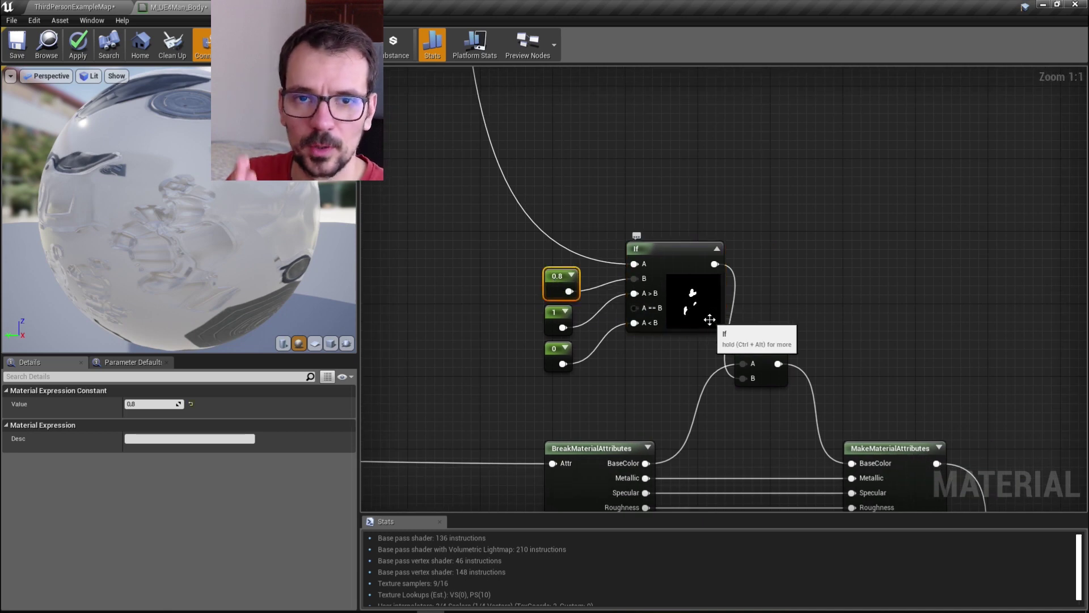
Review the Time-driven Multiply, Add, Sine and Divide rows and the If node's animated preview
scroll(709, 319, "down", 6)
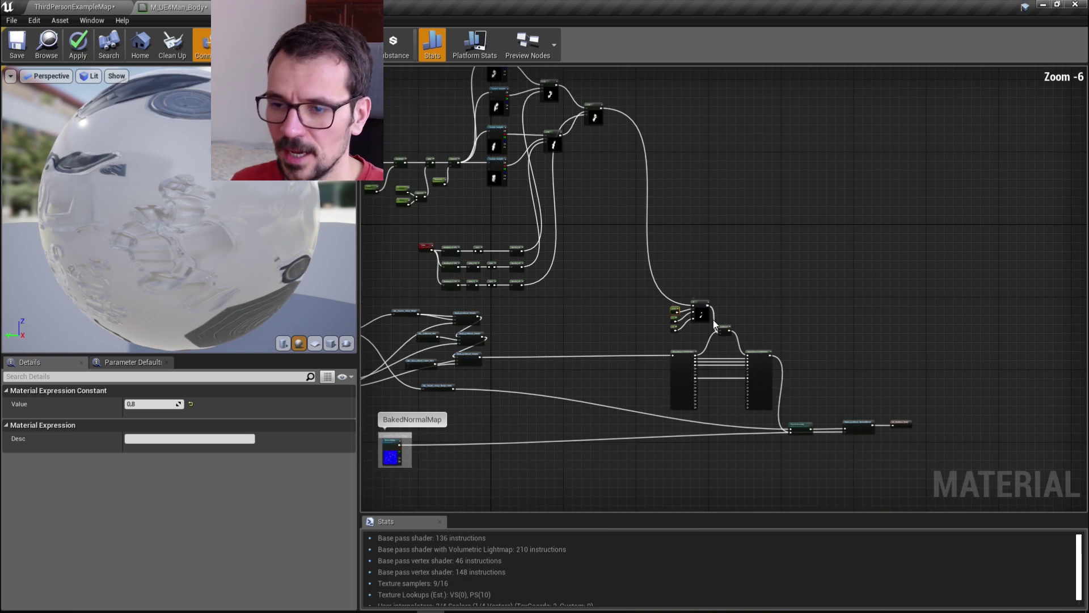
right_click_drag(547, 240, 659, 299)
scroll(584, 301, "up", 6)
right_click_drag(572, 348, 516, 215)
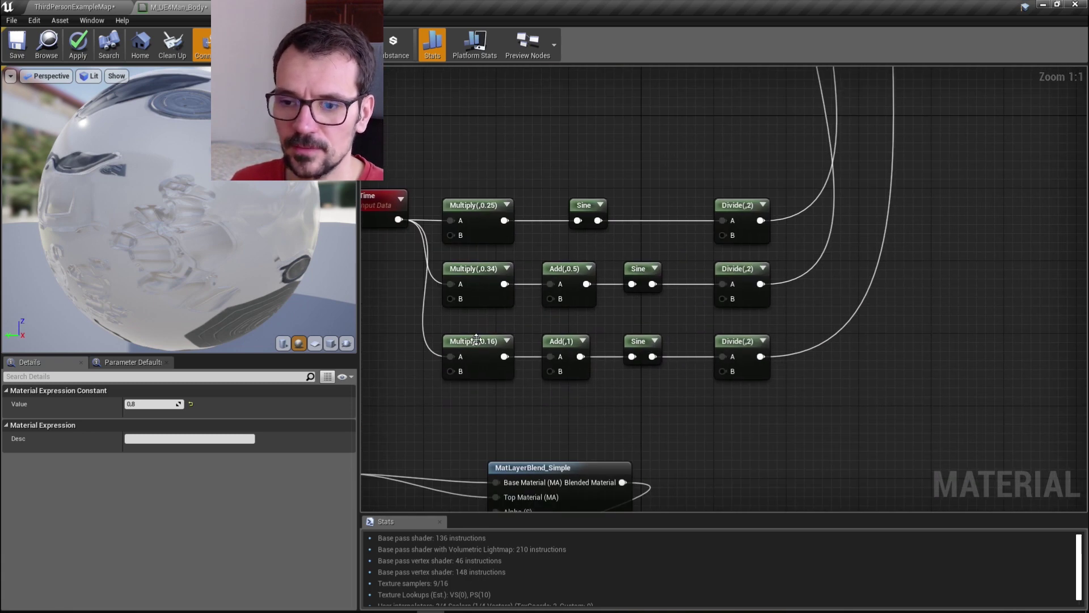
scroll(475, 356, "down", 4)
right_click_drag(774, 429, 610, 364)
scroll(757, 360, "up", 4)
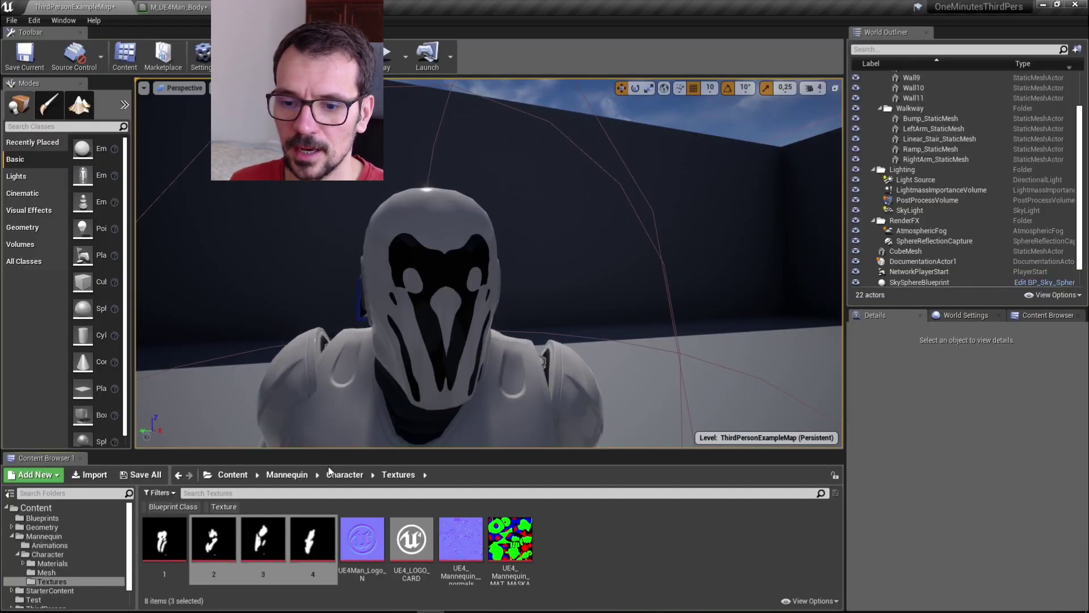
Open M_UE4Man_Body_Inst from the Mannequin character's Materials folder to view its parameters, and return to the ThirdPersonExampleMap level
left_click(335, 474)
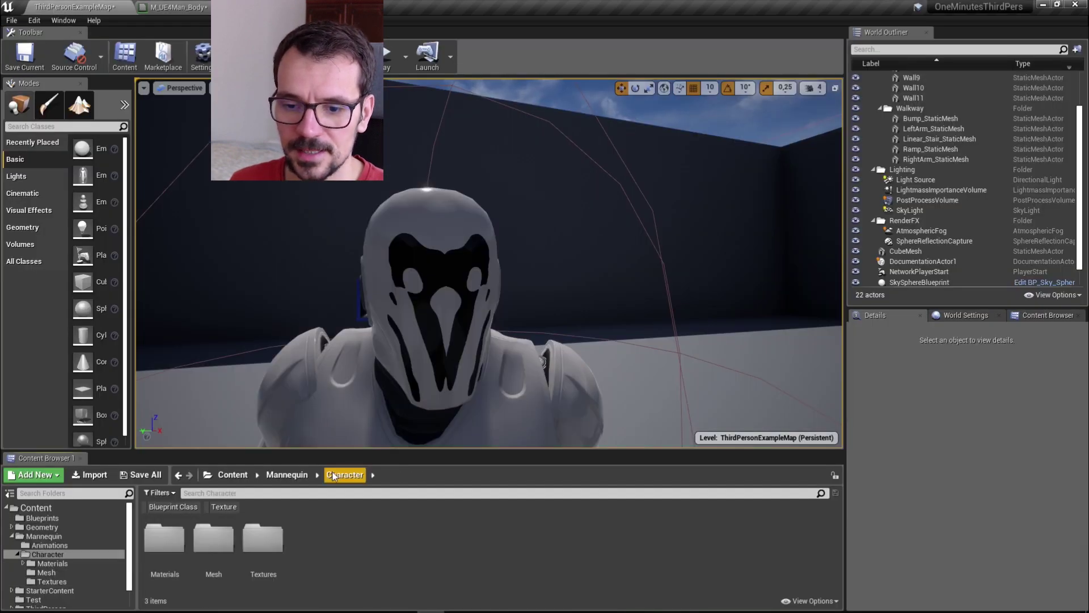
double_click(262, 536)
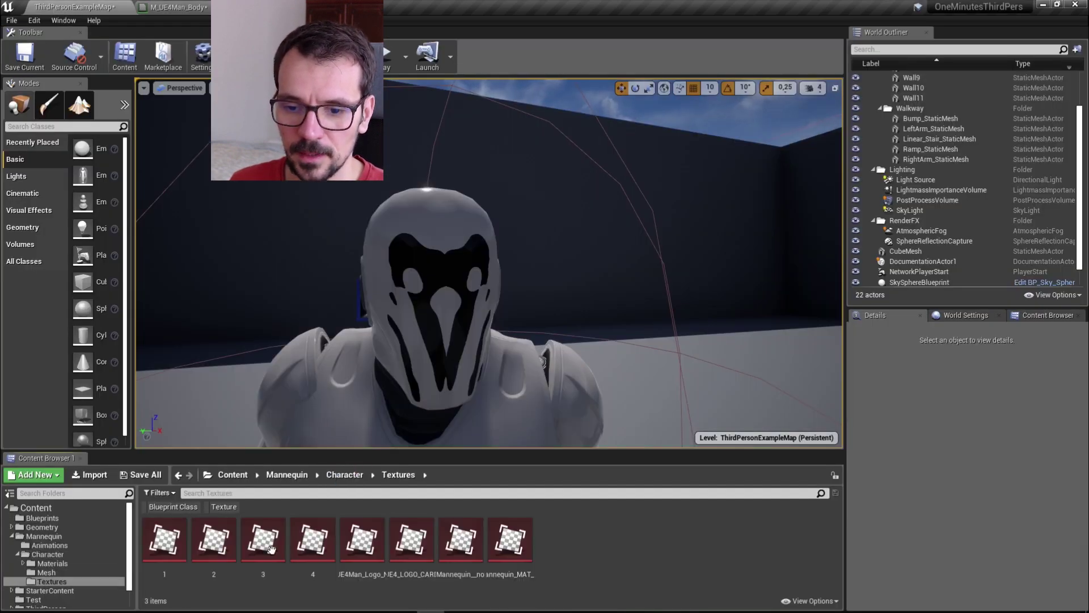
left_click(340, 474)
double_click(164, 536)
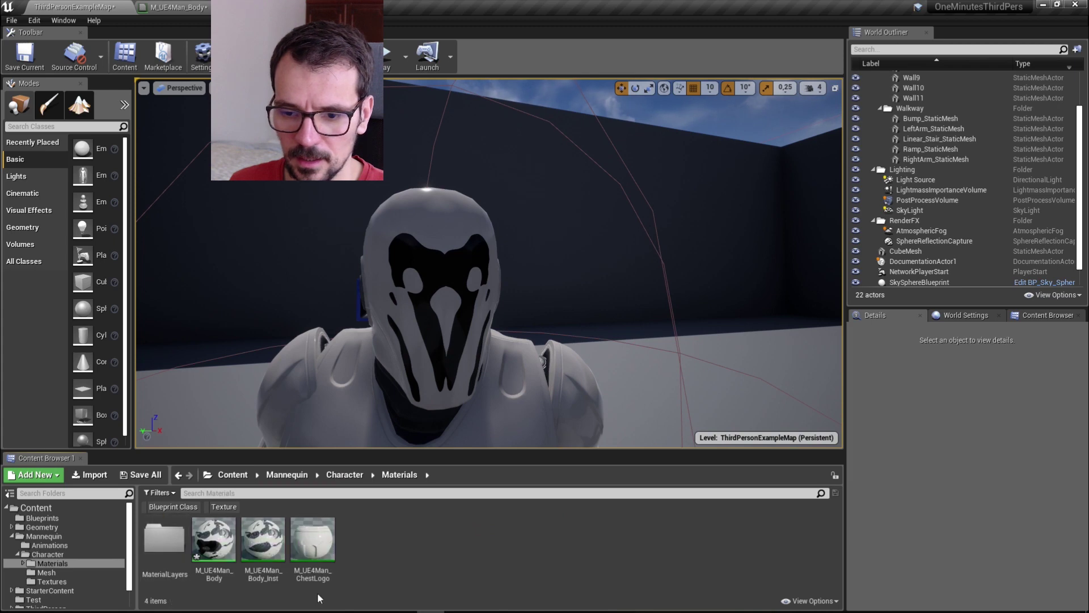
double_click(263, 538)
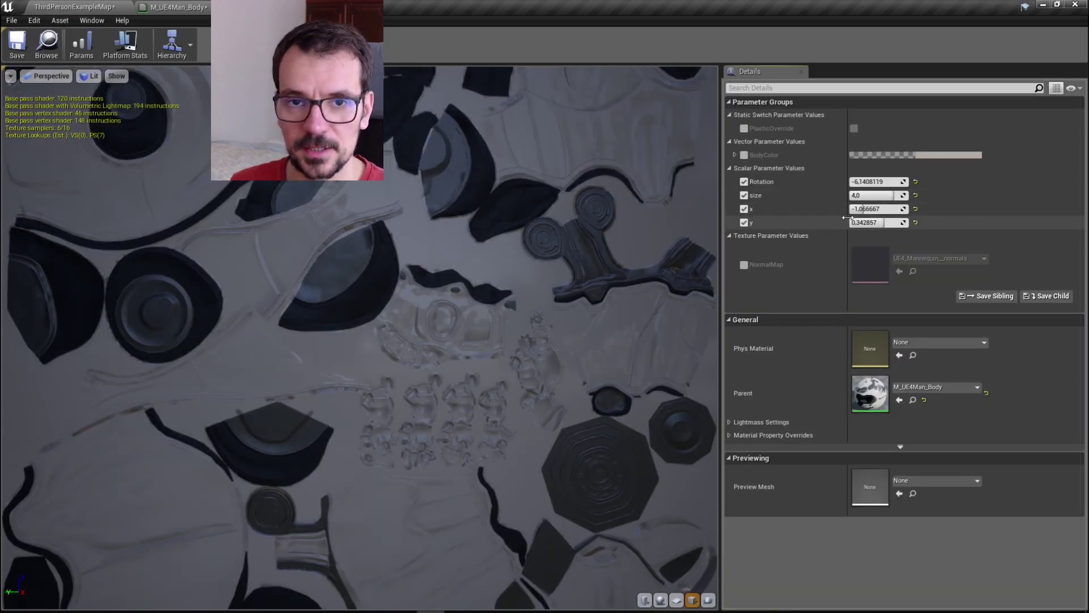
left_click(85, 7)
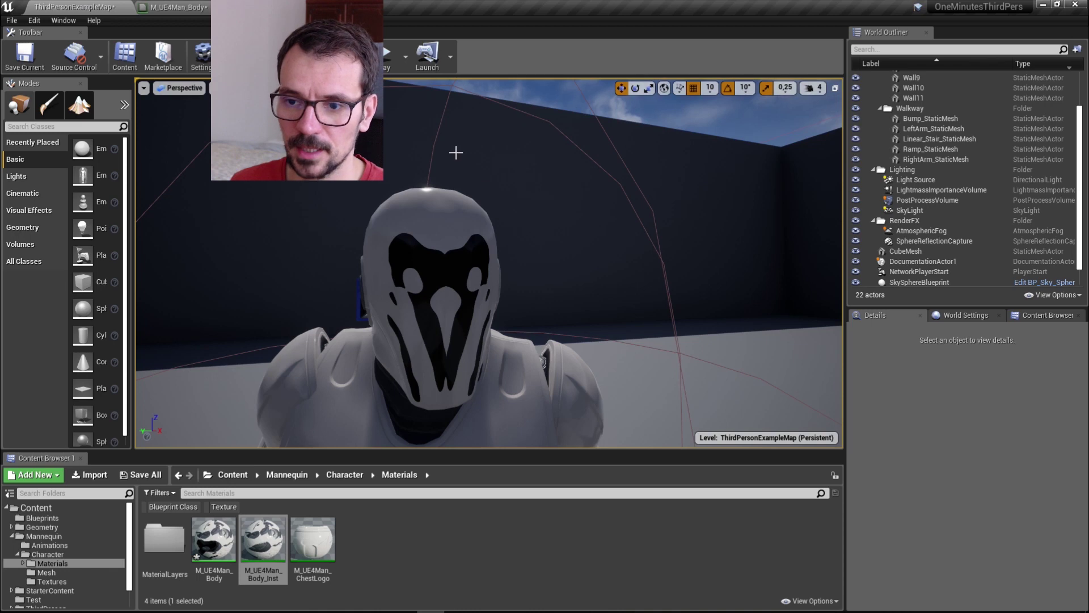
Apply the changes to the M_UE4Man_Body material and save it
left_click(187, 7)
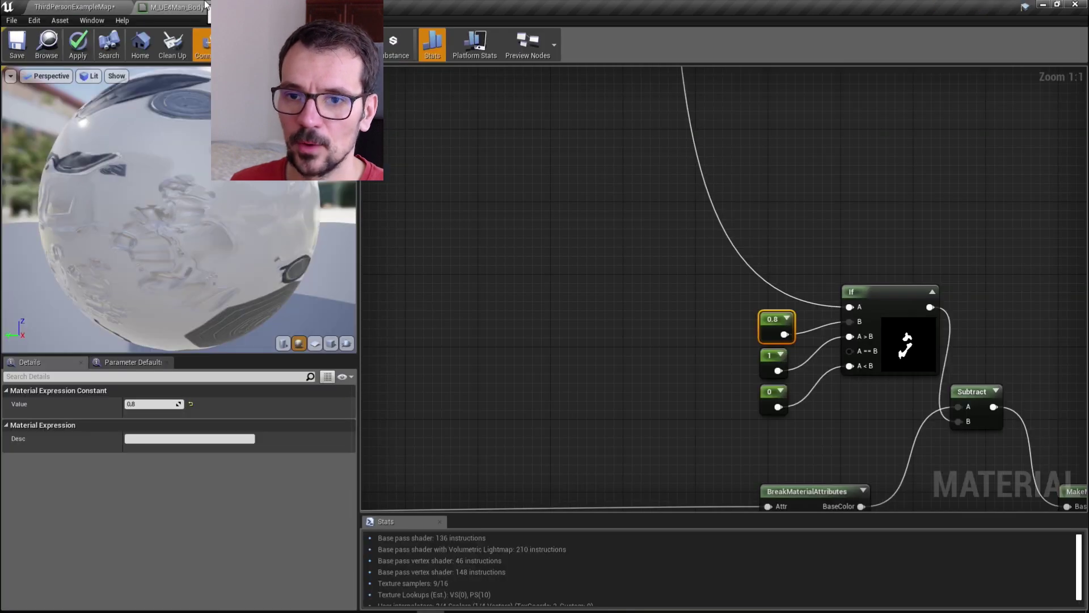
left_click(79, 45)
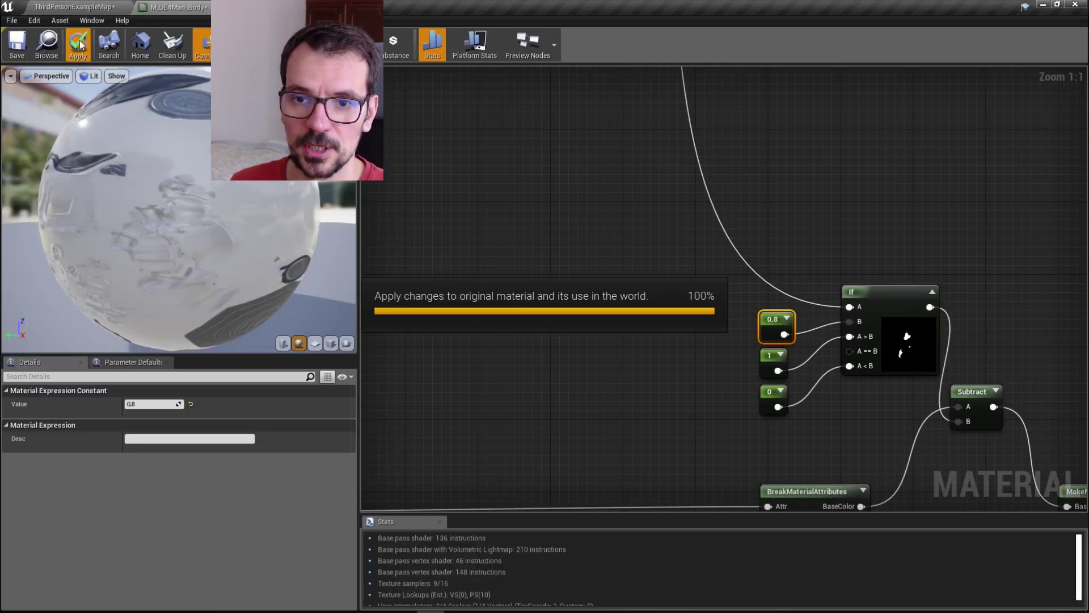
left_click(21, 47)
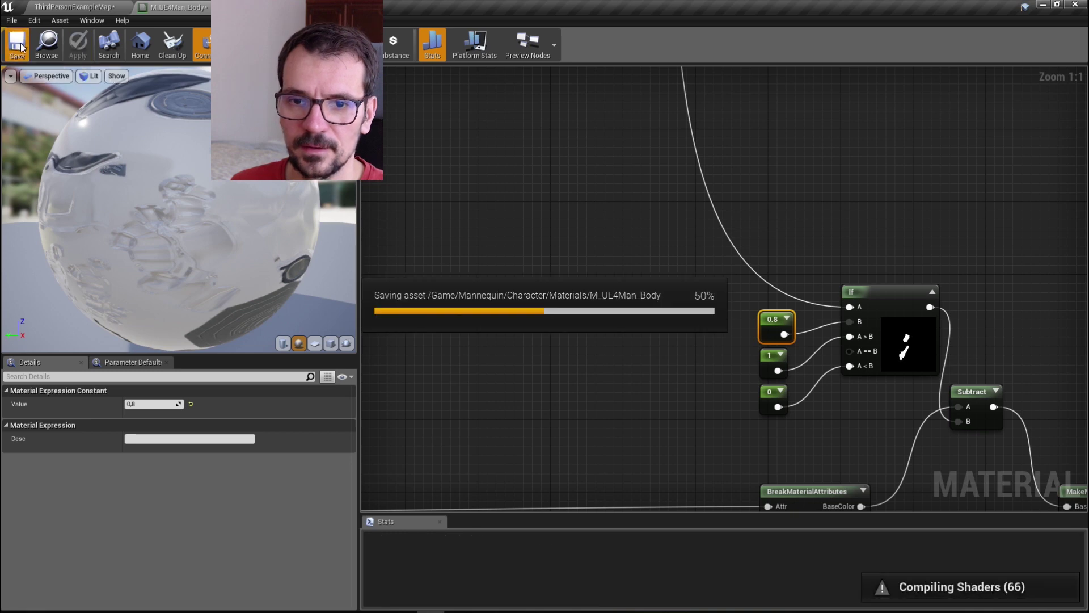
View the animated mask on the mannequin's head in the ThirdPersonExampleMap level and minimize the browser window showing the conference page
left_click(74, 7)
mouse_move(454, 255)
right_mouse_down()
mouse_move(476, 278)
mouse_move(408, 261)
mouse_move(436, 245)
right_mouse_up()
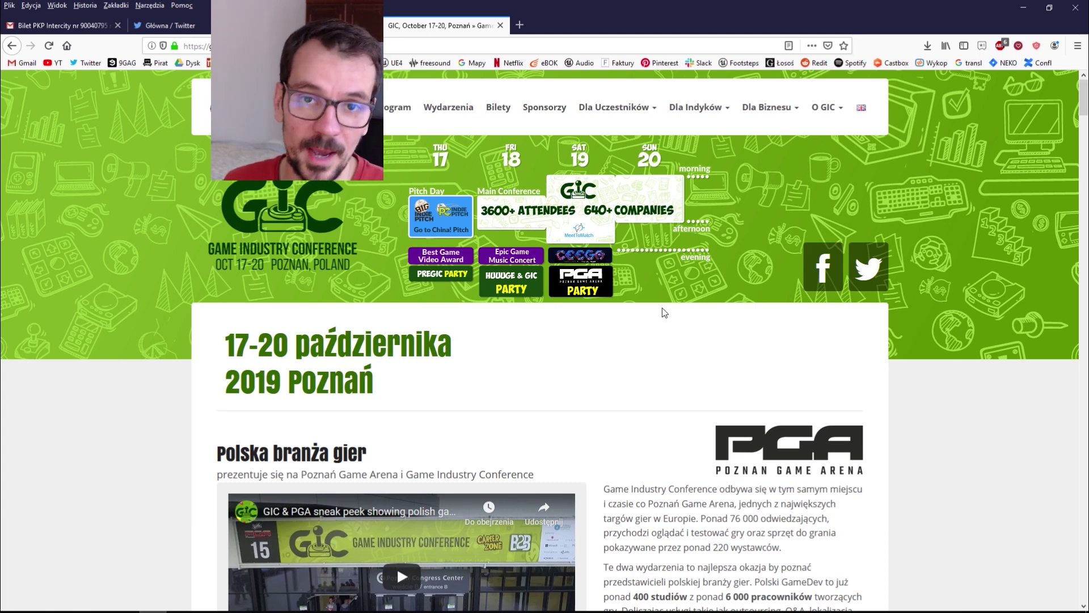
left_click(1020, 12)
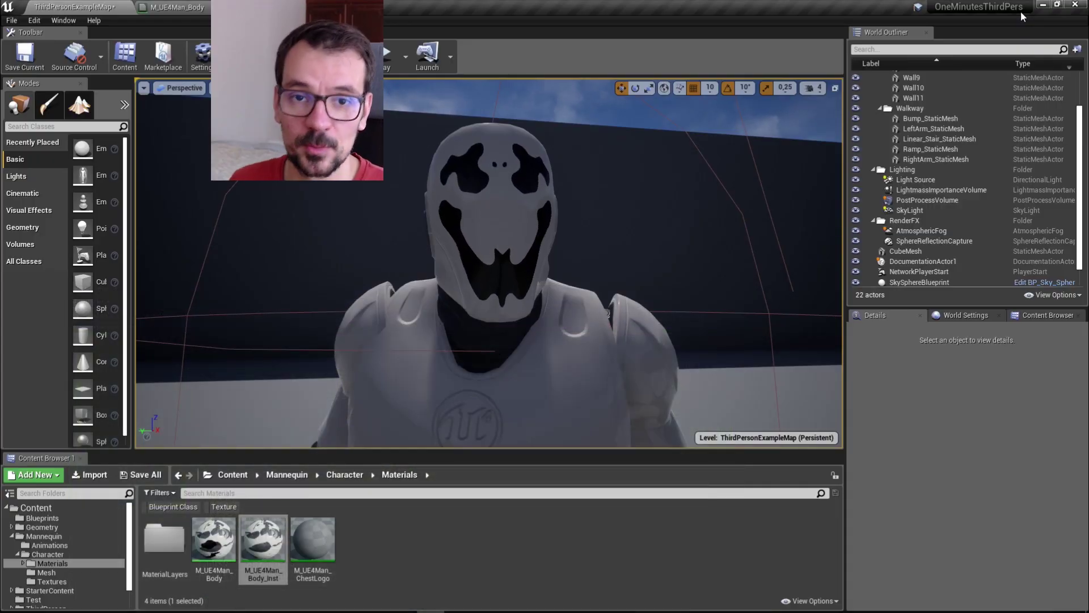